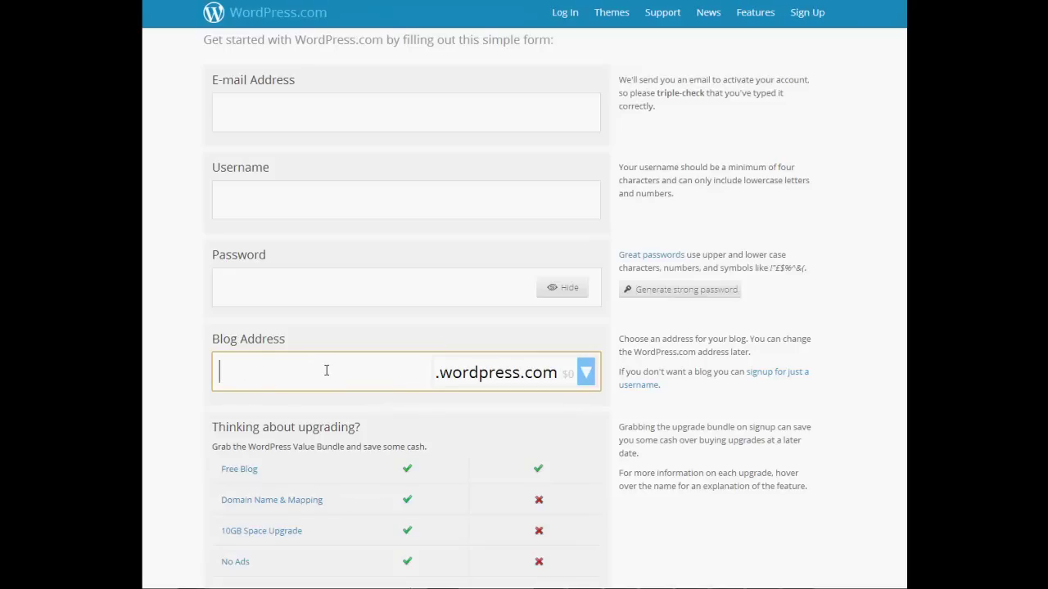
Step: Review the blog address field and the free and paid upgrade options on the WordPress.com signup form
scroll(679, 550, "down", 3)
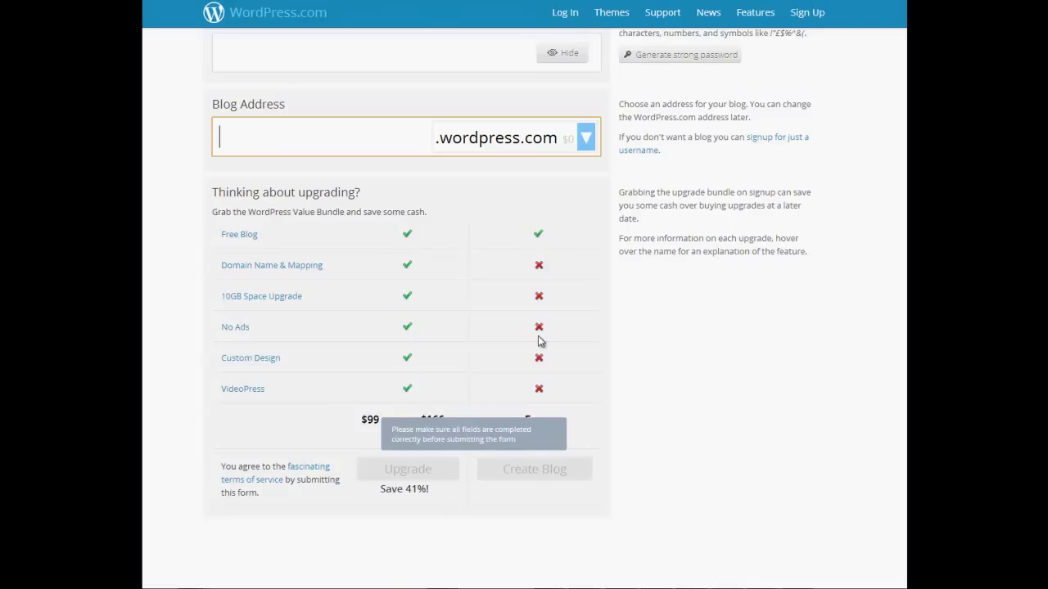
left_click(640, 418)
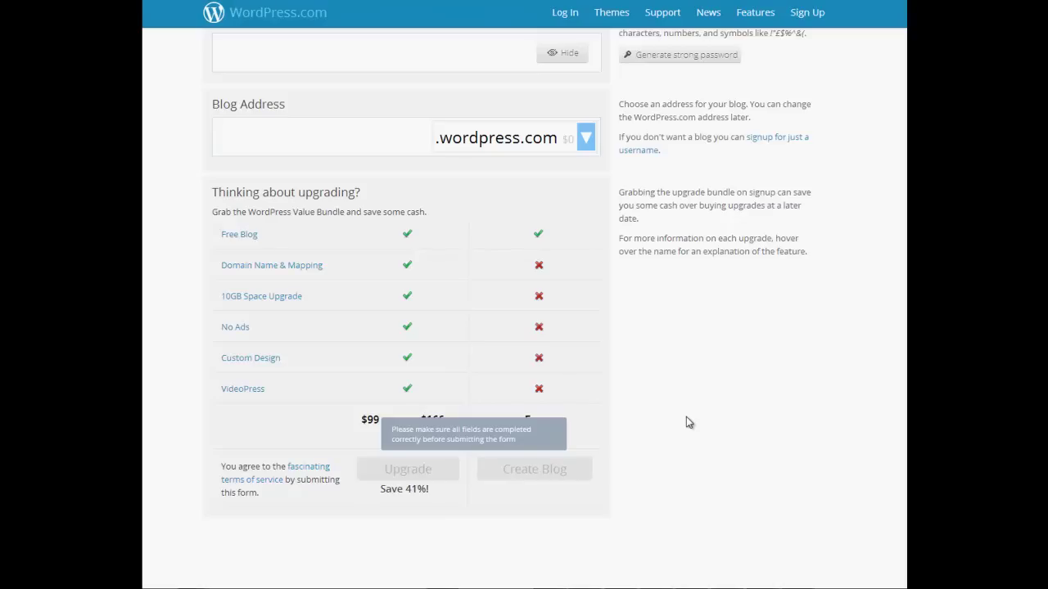
mouse_move(242, 271)
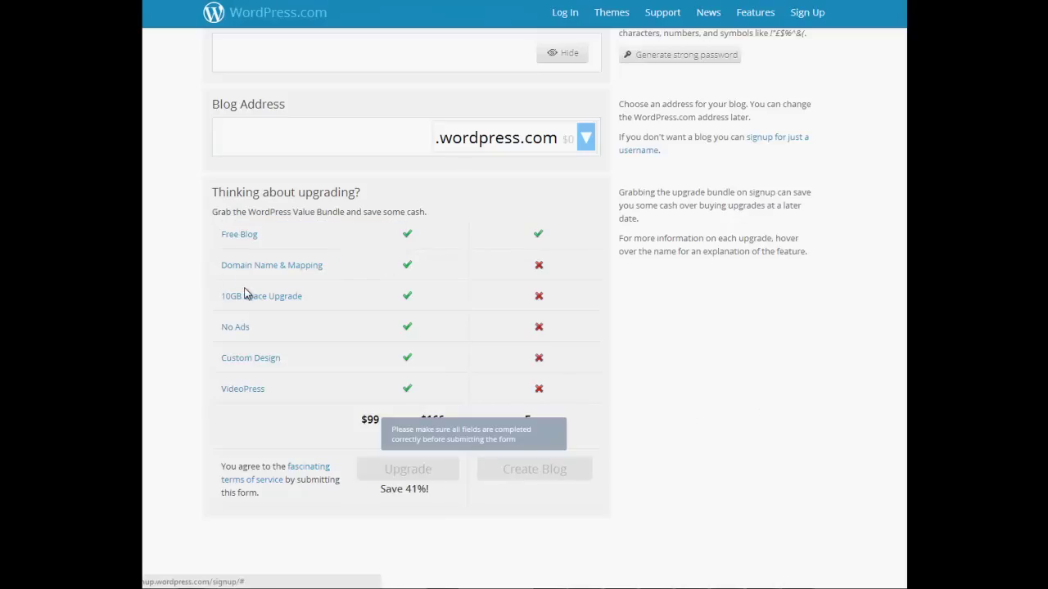
mouse_move(237, 334)
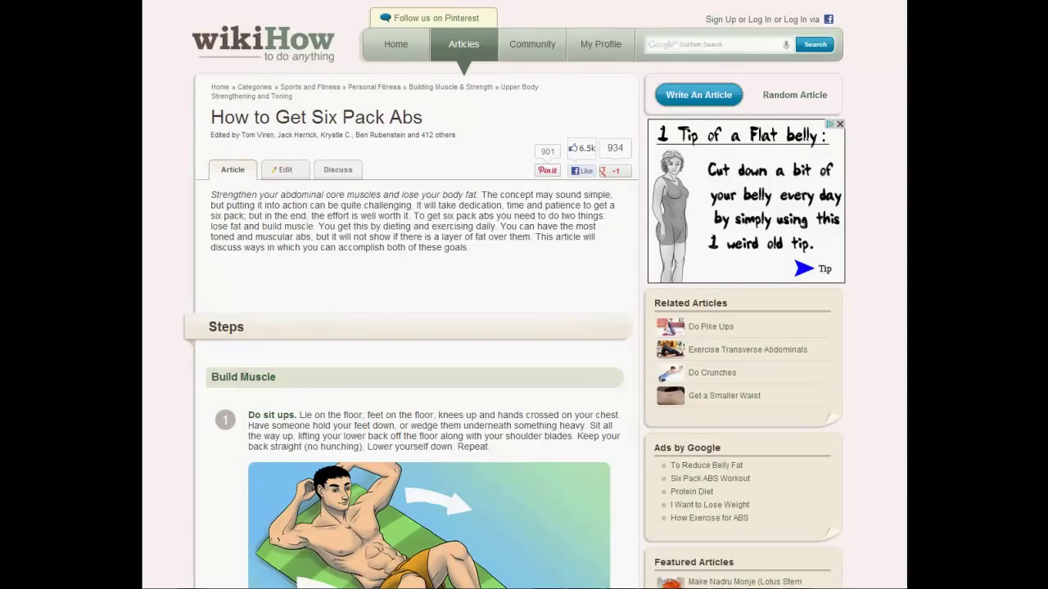
Step: Skim the wikiHow article on getting six pack abs, from its muscle-building steps through the fat-loss section
scroll(415, 295, "down", 20)
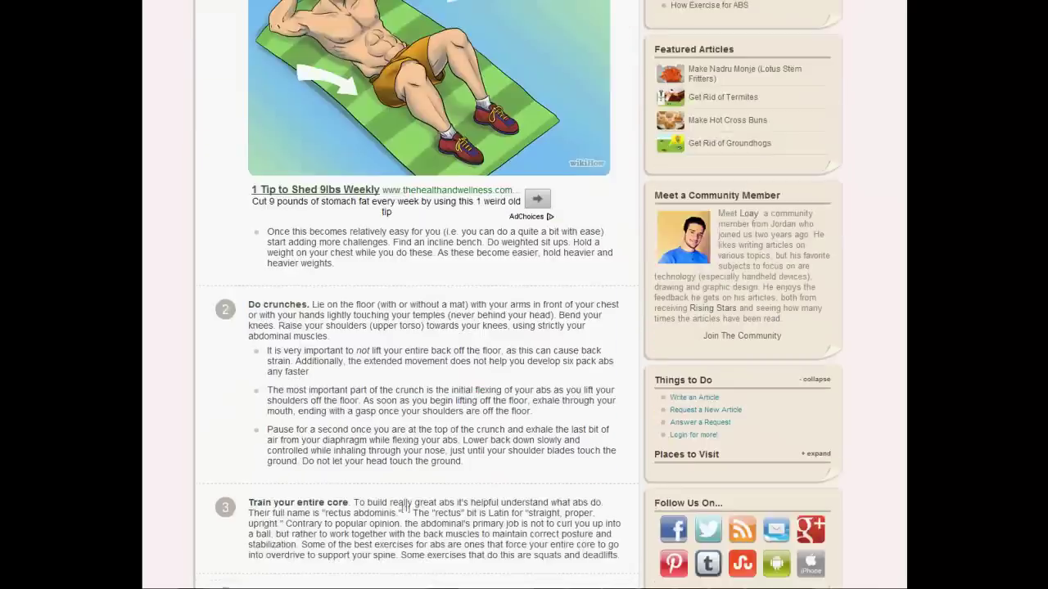
scroll(416, 295, "down", 10)
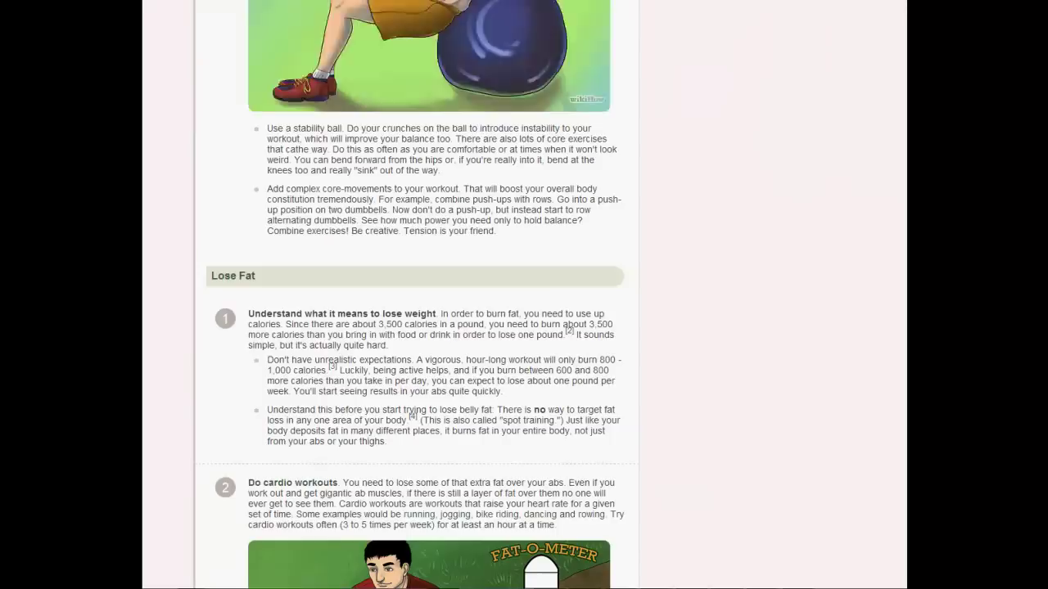
scroll(416, 295, "down", 5)
key("Home")
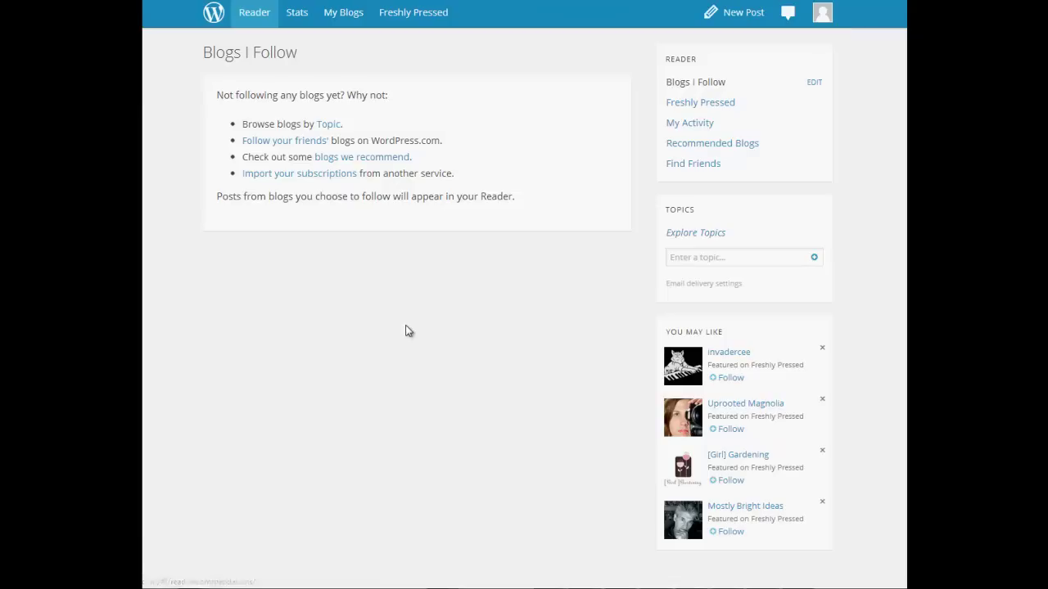
Step: Check the list of own blogs, start a new text post, and enlarge the post's body area
left_click(340, 15)
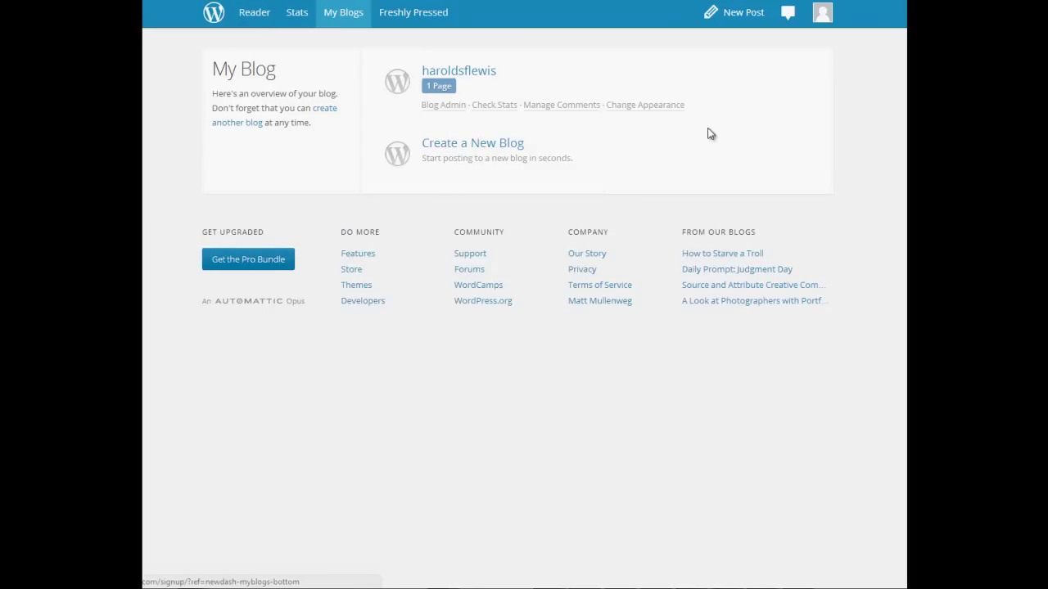
left_click(735, 17)
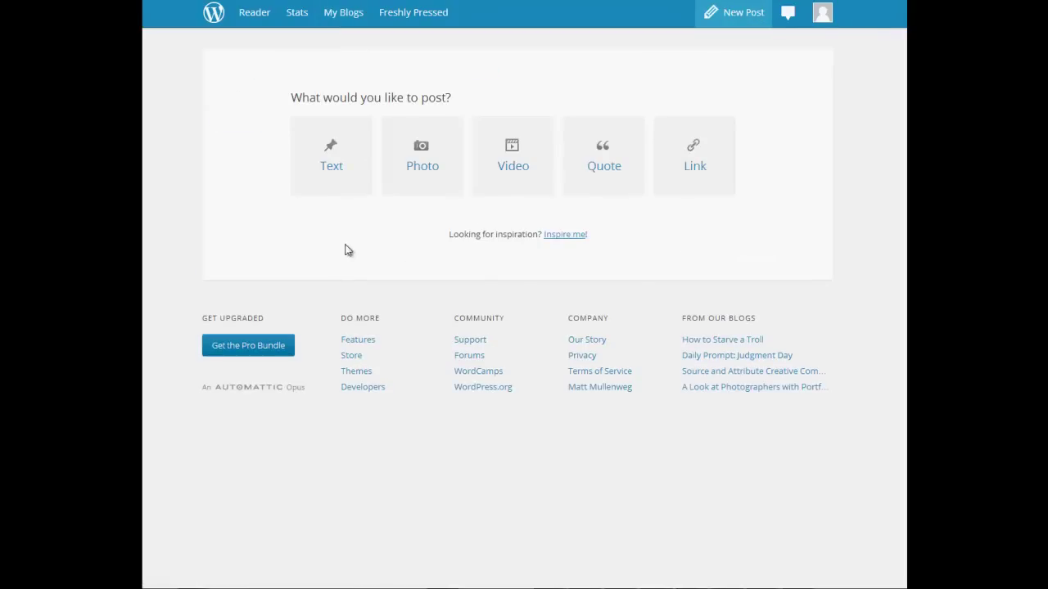
left_click(329, 155)
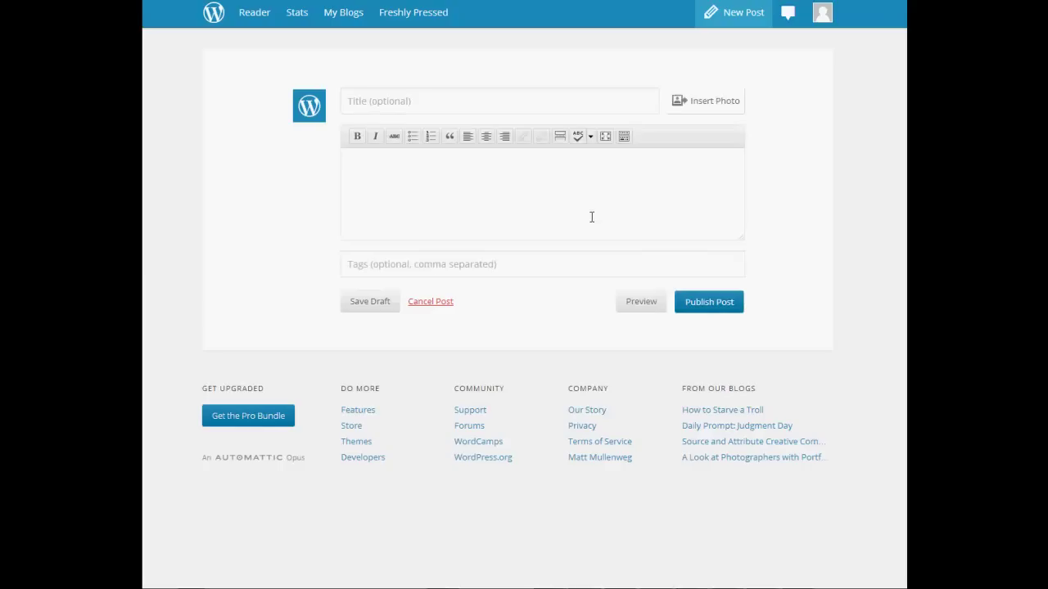
left_click_drag(742, 237, 740, 393)
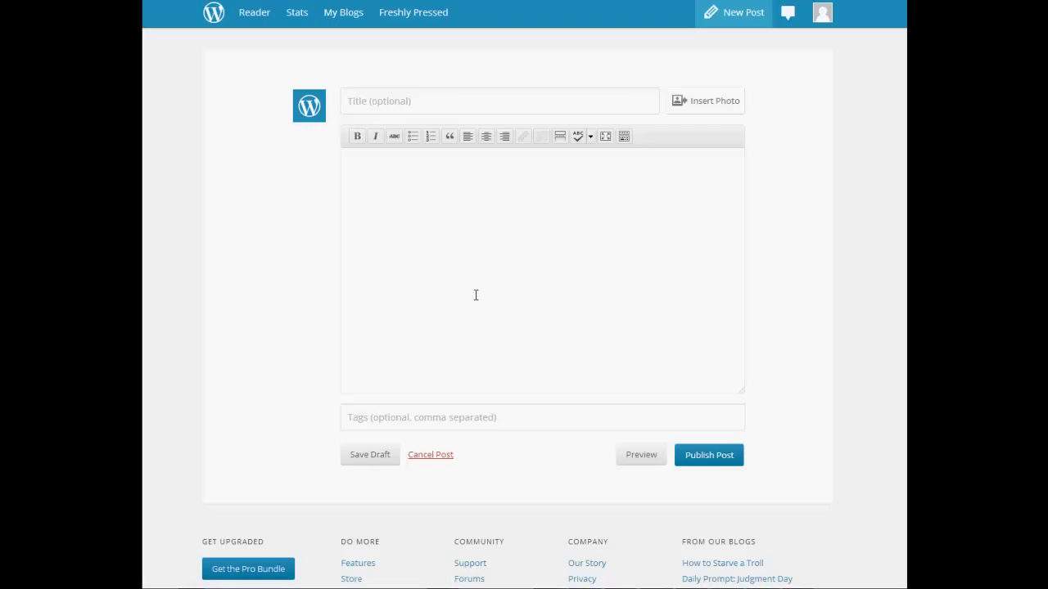
Step: Copy "Getting 6 Pack Abs Demands The Appropriate Workouts And The Right Diet" from the article text file into the post title
left_click(563, 588)
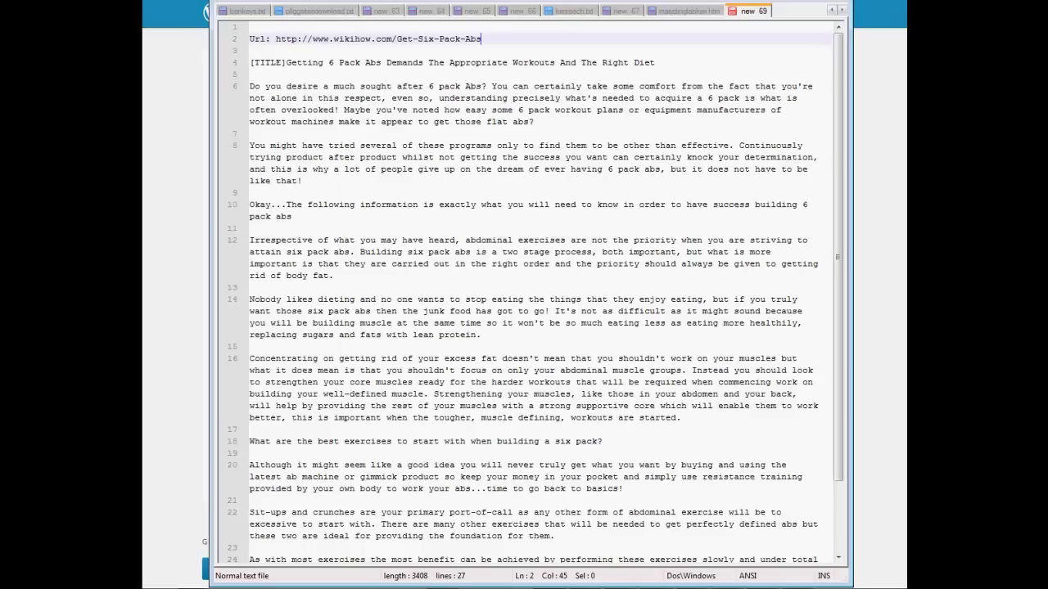
left_click_drag(286, 63, 657, 62)
key("ctrl+c")
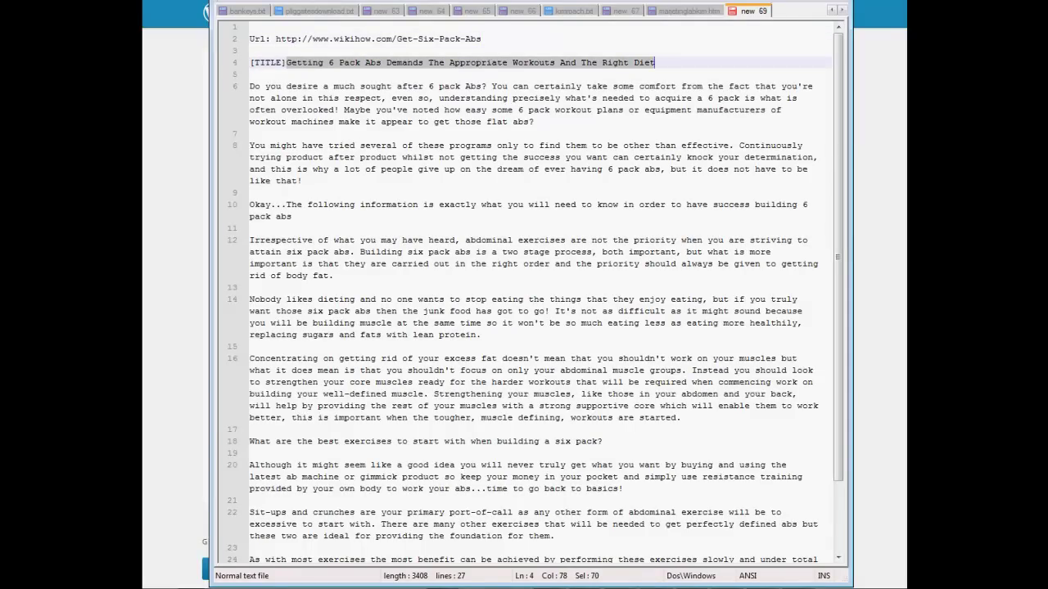
left_click(904, 274)
left_click(427, 102)
key("ctrl+v")
Step: Copy the full article body from the text file into the body of the WordPress post
left_click(400, 262)
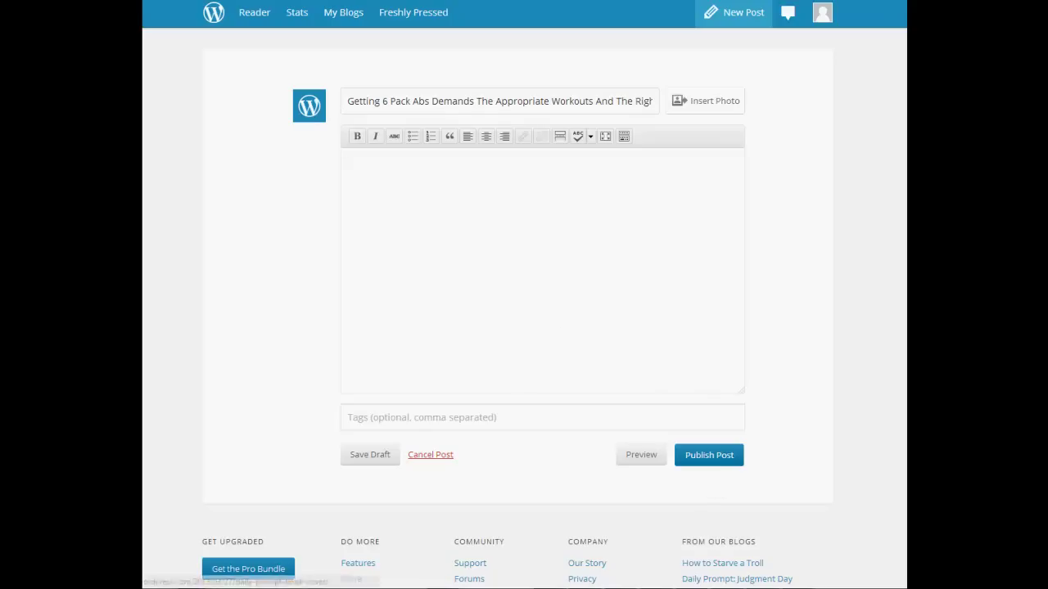
key("alt+Tab")
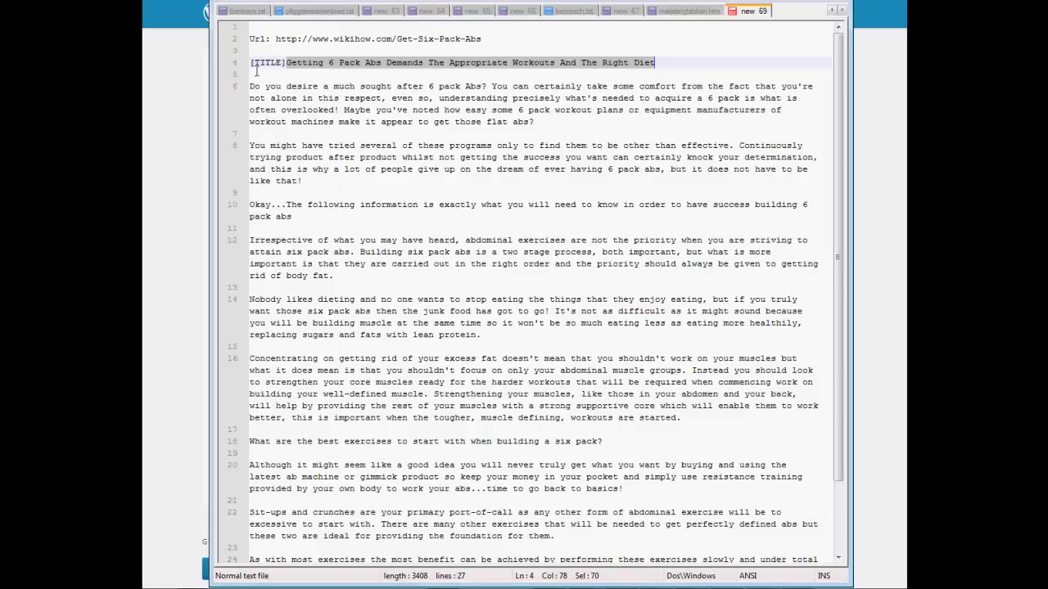
left_click_drag(251, 85, 254, 565)
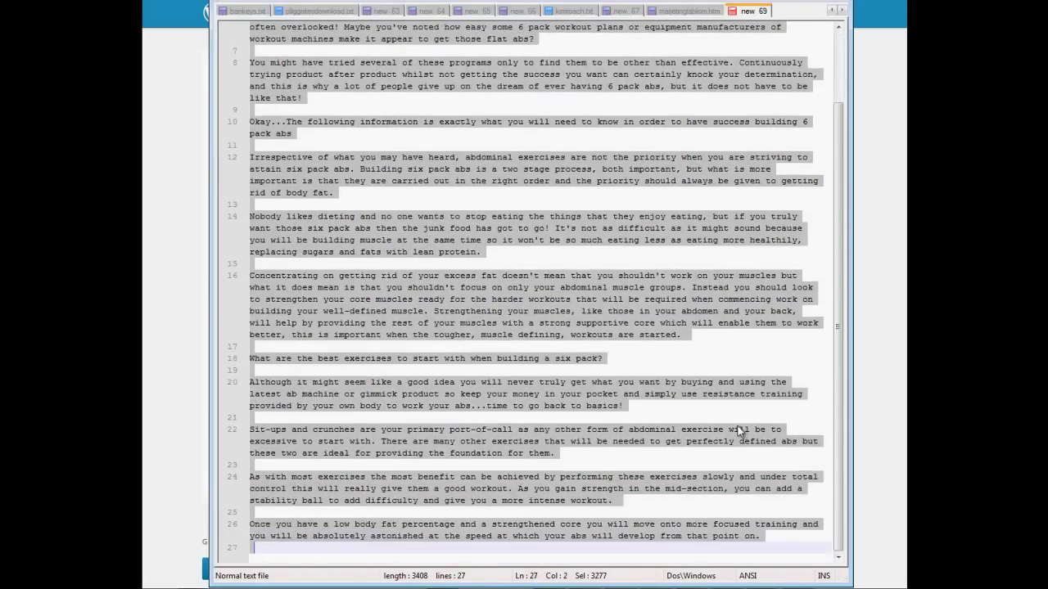
key("alt+Tab")
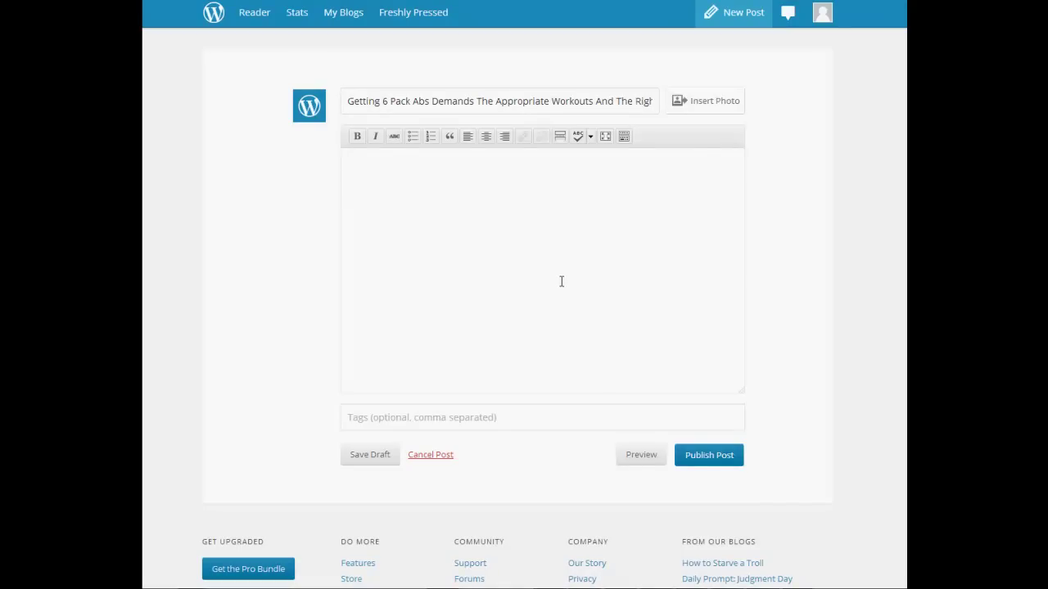
key("ctrl+v")
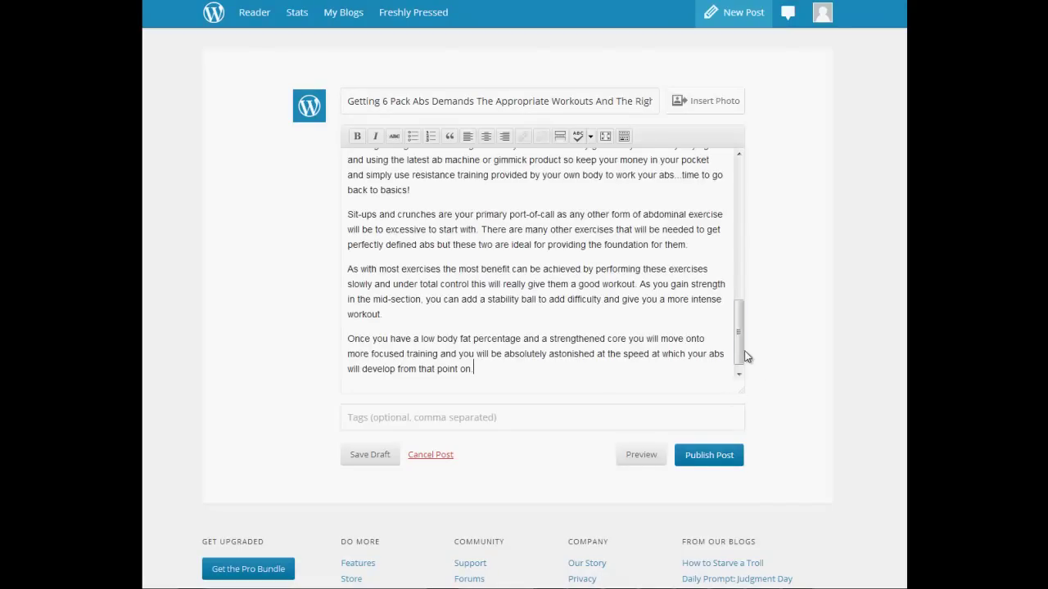
left_click_drag(742, 353, 753, 166)
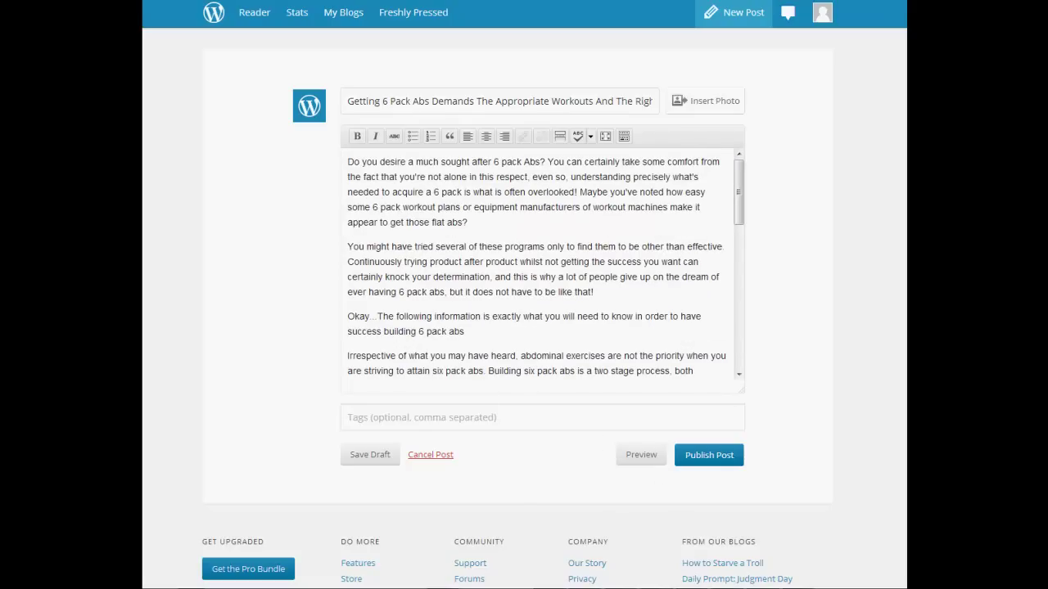
key("alt+Tab")
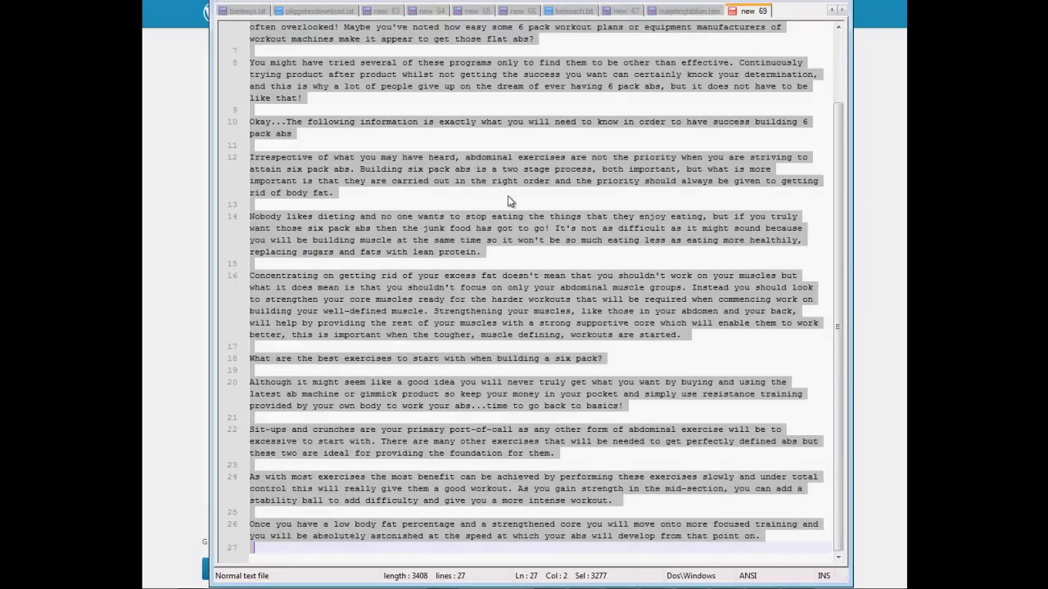
scroll(508, 195, "up", 3)
left_click_drag(276, 39, 486, 37)
key("ctrl+c")
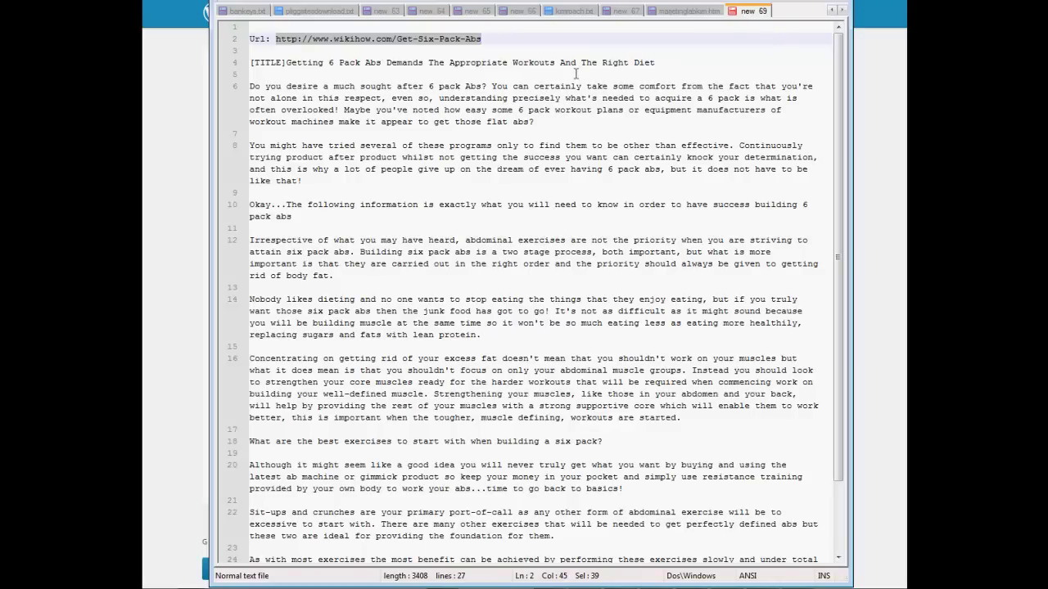
key("alt+Tab")
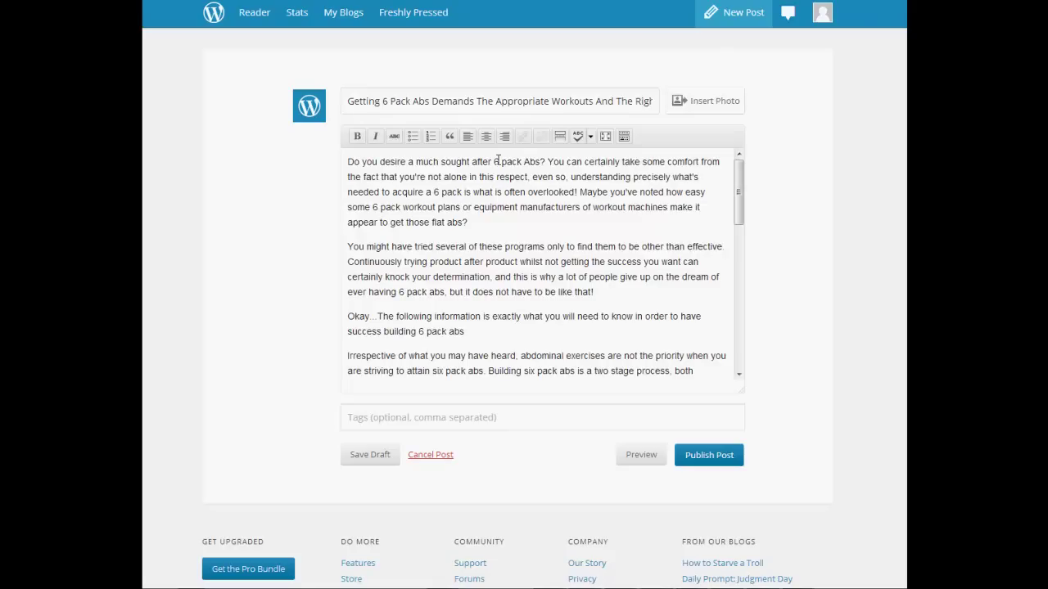
left_click_drag(495, 162, 541, 162)
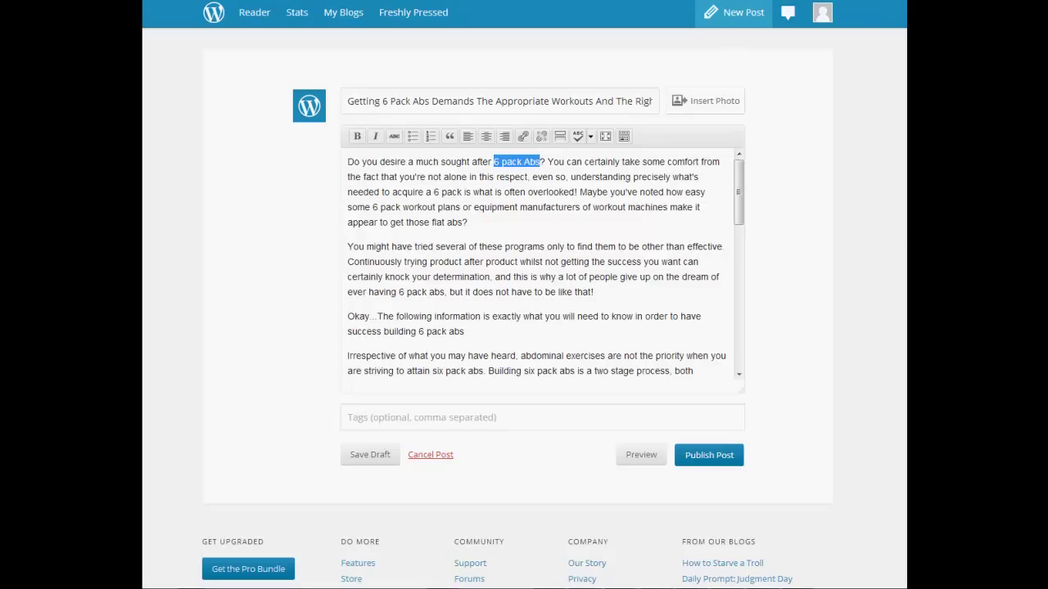
left_click(524, 137)
key("ctrl+v")
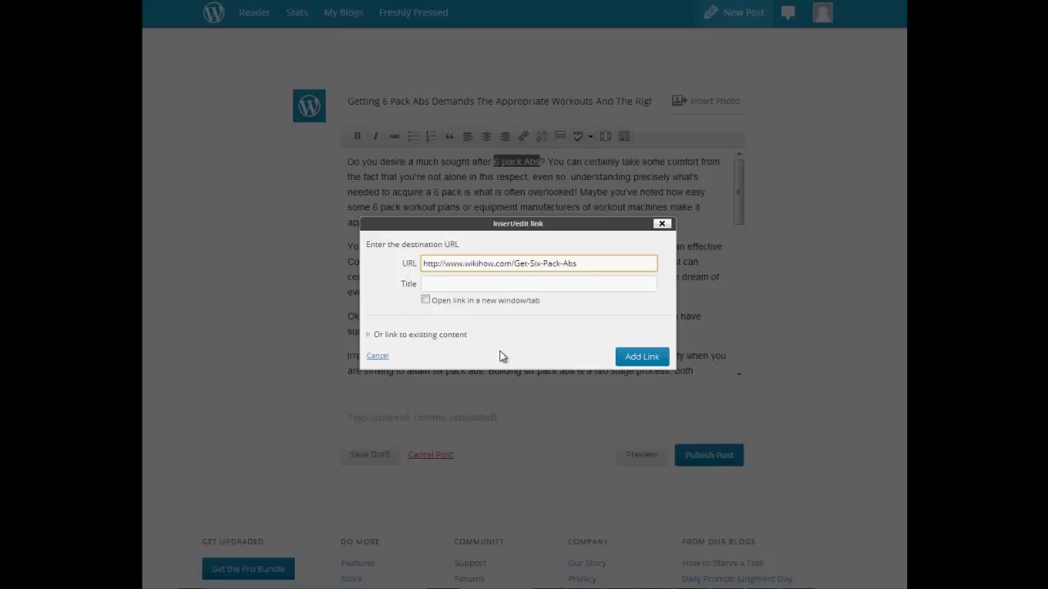
left_click(642, 357)
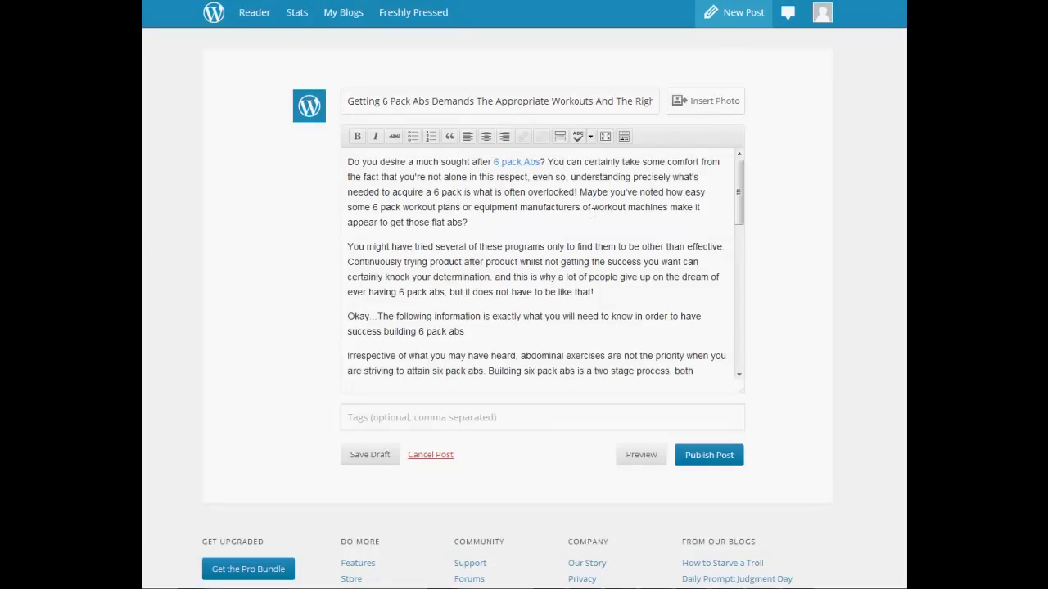
Step: Add the tags "6 pack abs, abs diet, weight loss abs" to the post and publish it
left_click_drag(741, 217, 753, 163)
left_click(373, 419)
type("6 p")
type("k abs.m")
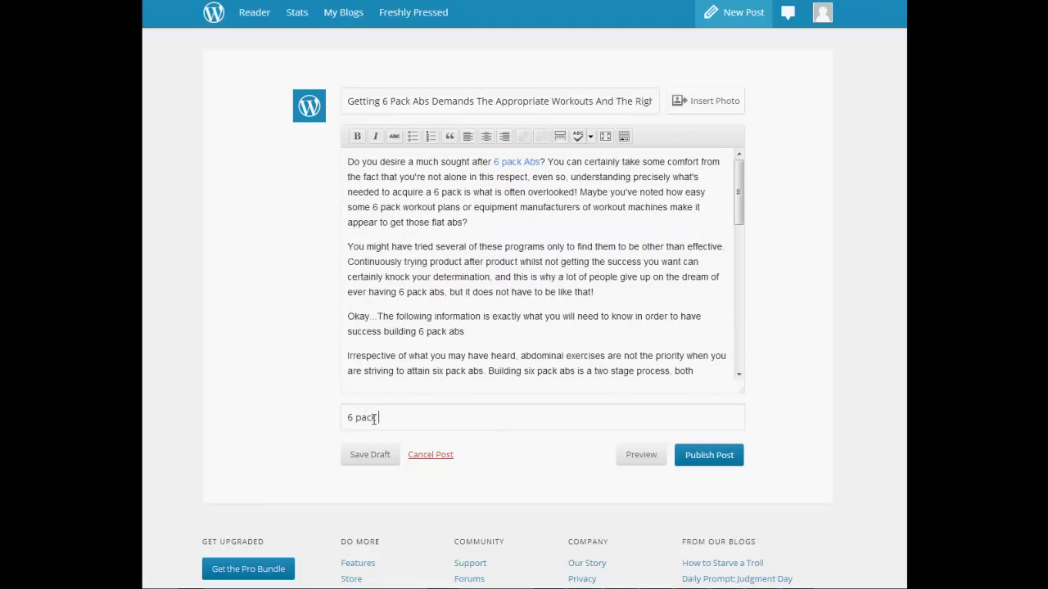
key("BackSpace")
key("BackSpace")
type("abs diet, weight loss abs,")
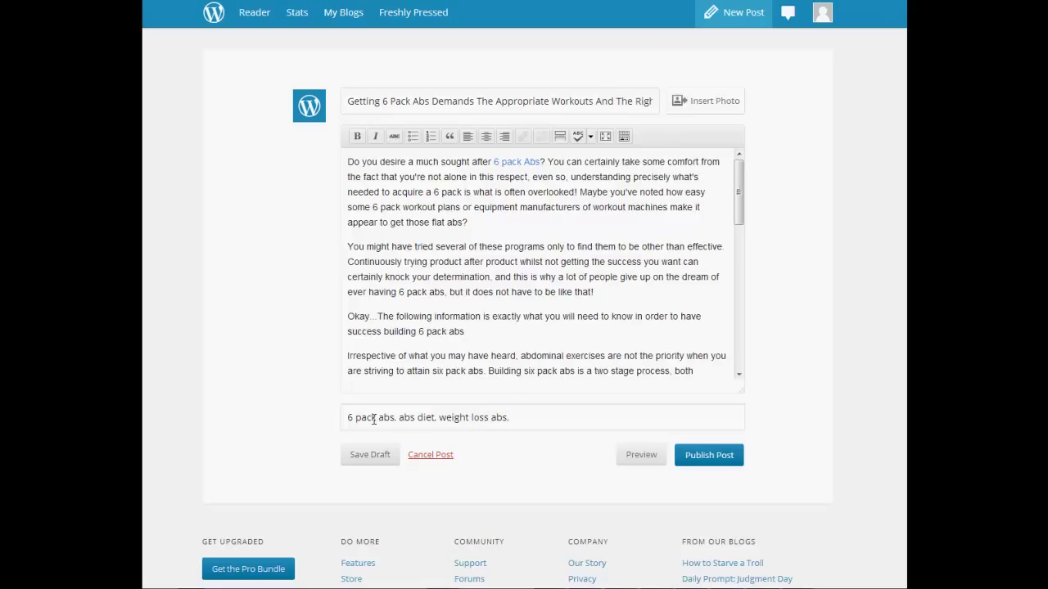
key("BackSpace")
key("BackSpace")
left_click(709, 456)
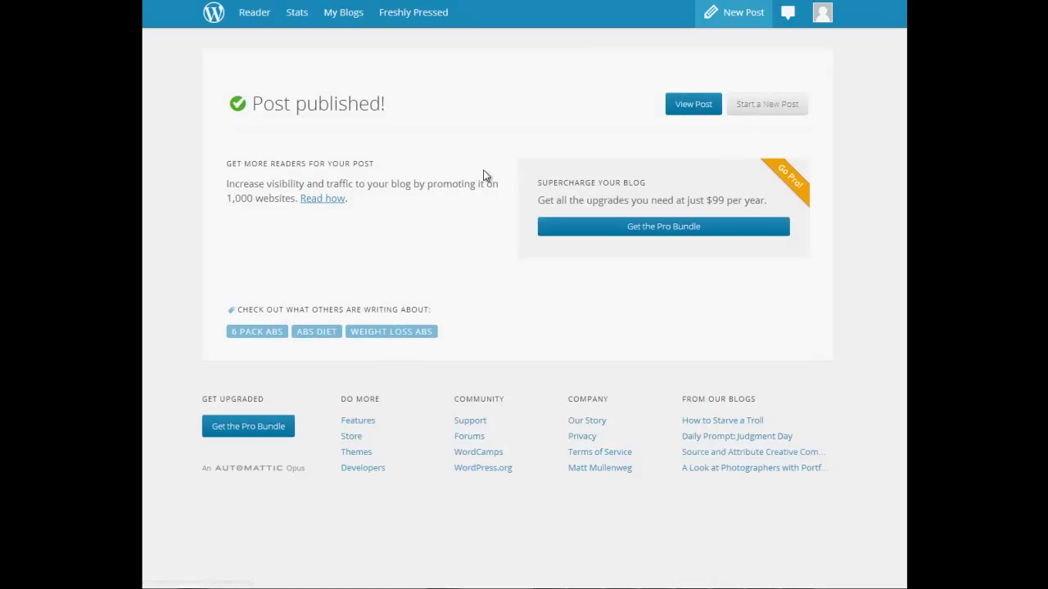
Step: View the published post on the blog and read through it, checking its link, tags and ending
left_click(690, 104)
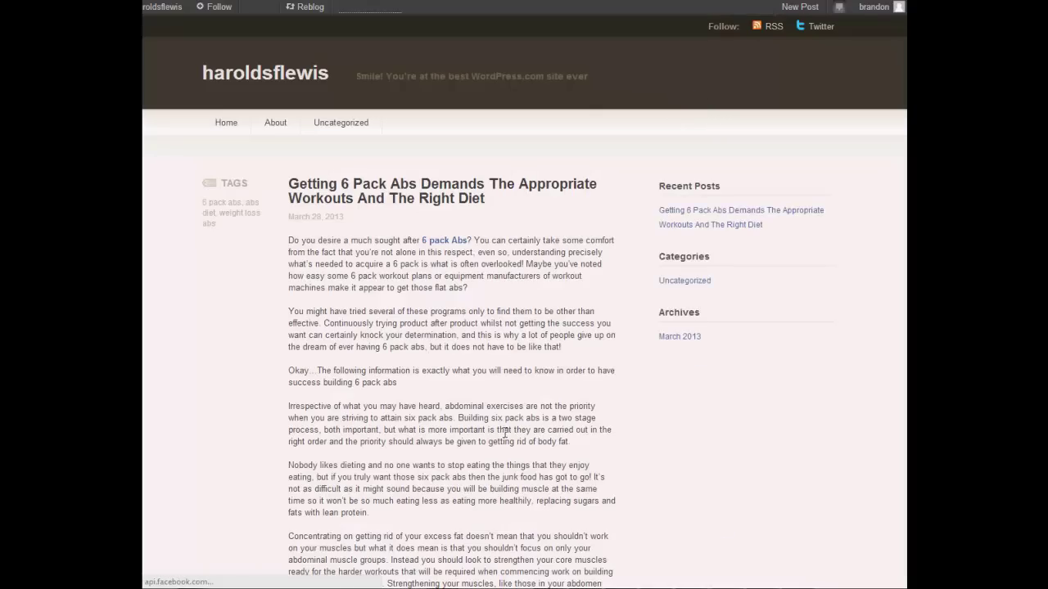
scroll(524, 327, "down", 7)
scroll(524, 327, "up", 6)
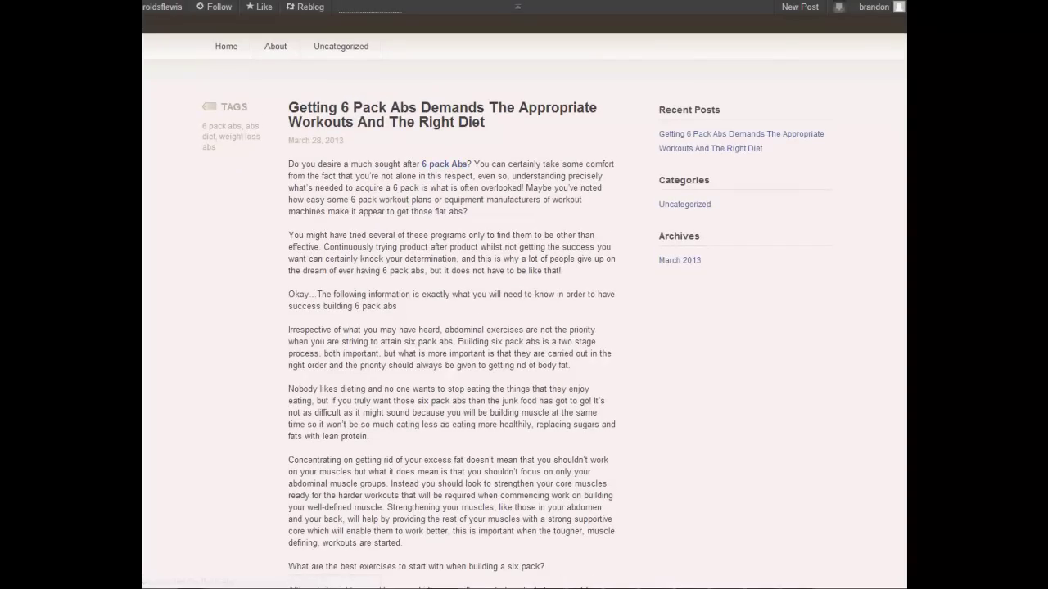
scroll(524, 328, "down", 5)
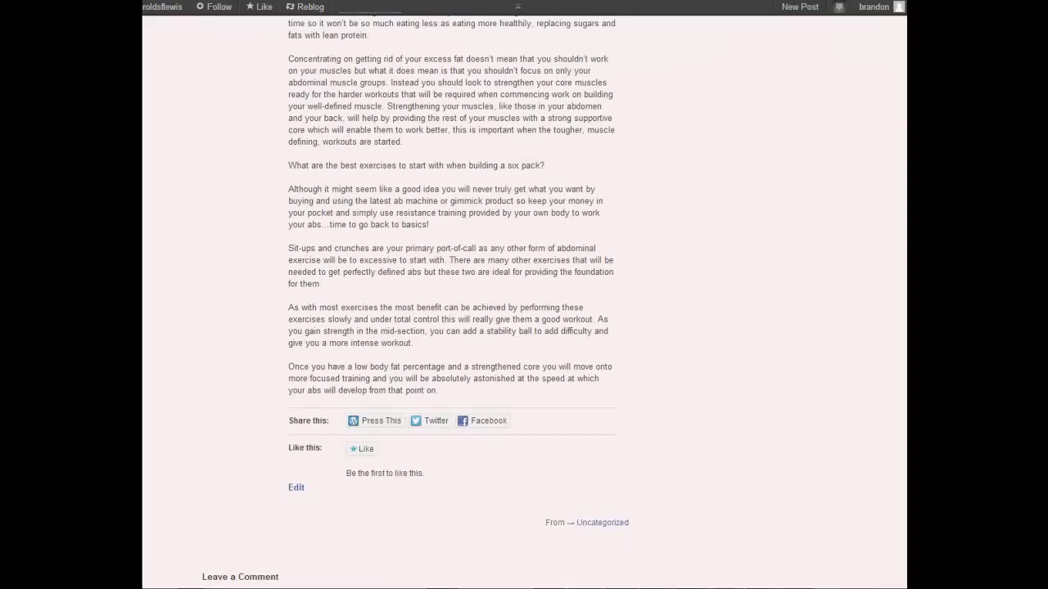
scroll(290, 546, "up", 5)
scroll(291, 546, "down", 5)
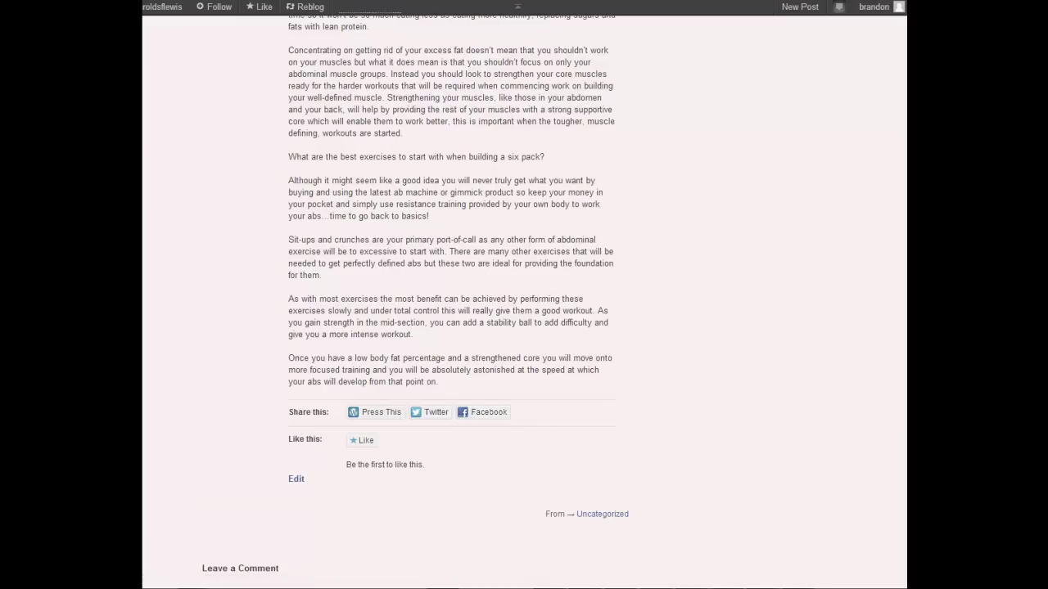
scroll(727, 369, "up", 6)
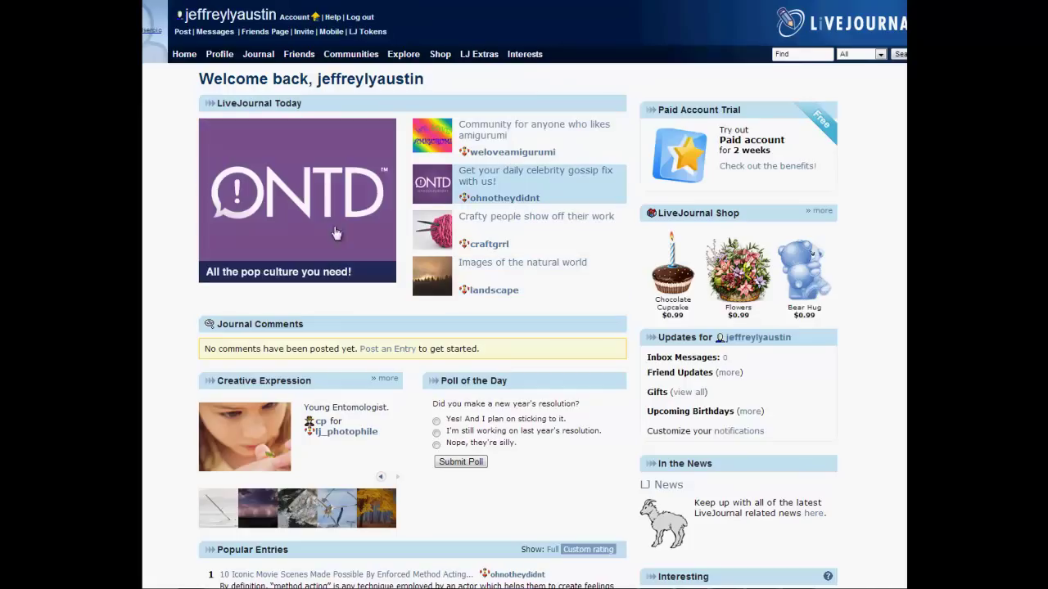
Step: Start a new LiveJournal entry and copy the article title from the text file into its subject
left_click(183, 33)
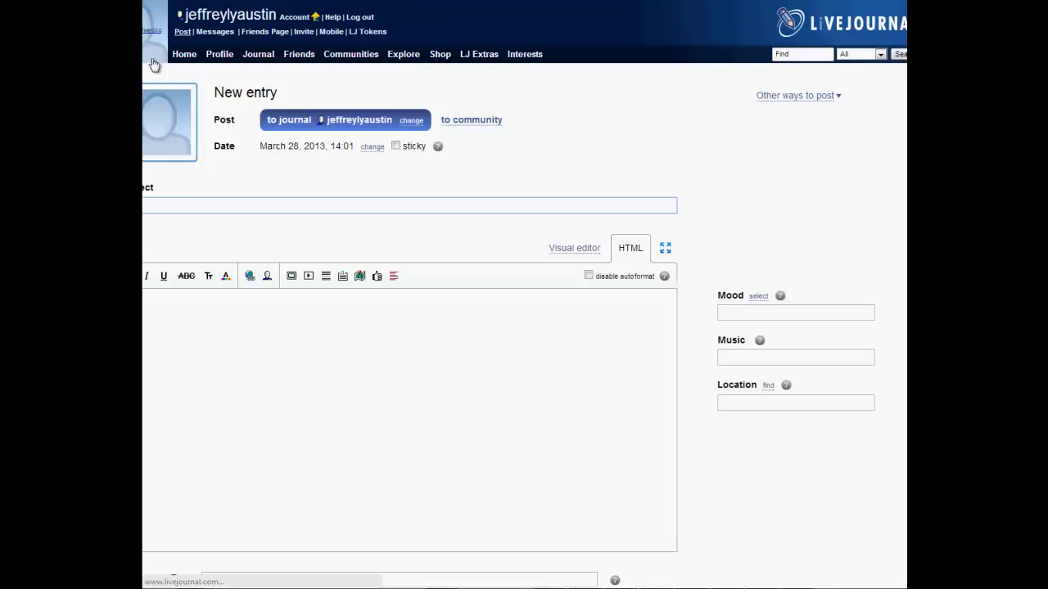
left_click(532, 583)
left_click_drag(659, 64, 287, 55)
key("ctrl+c")
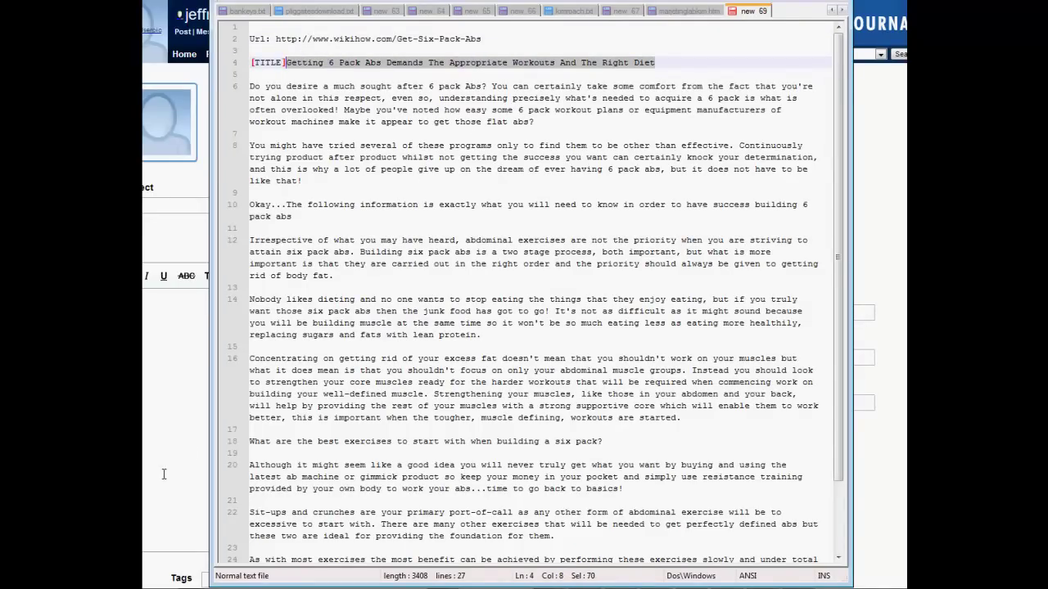
left_click(162, 380)
left_click(619, 204)
key("ctrl+v")
Step: Copy the full article body from the text file into the body of the LiveJournal entry
left_click(420, 371)
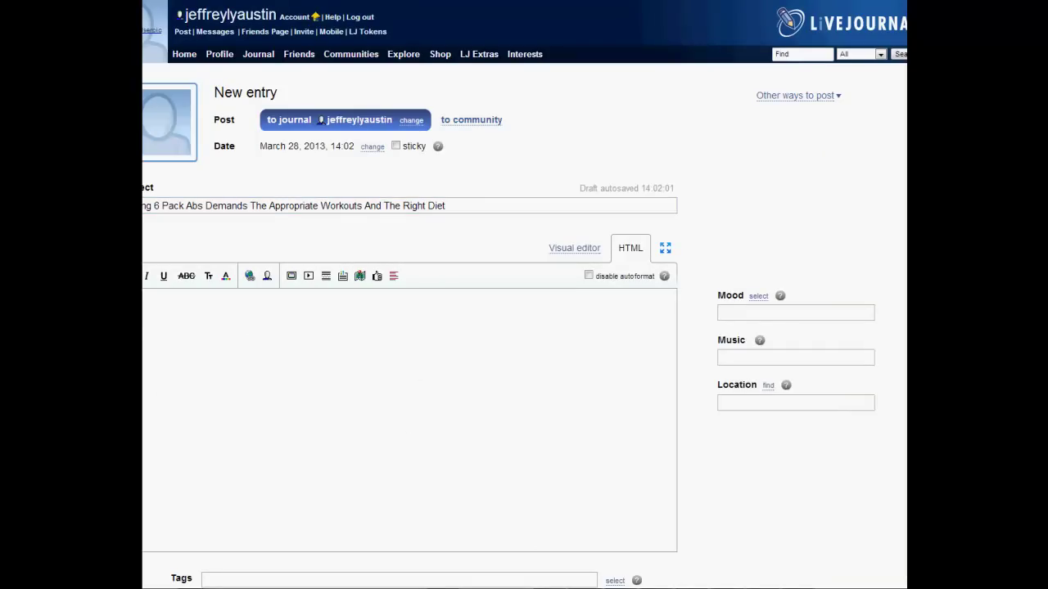
key("alt+Tab")
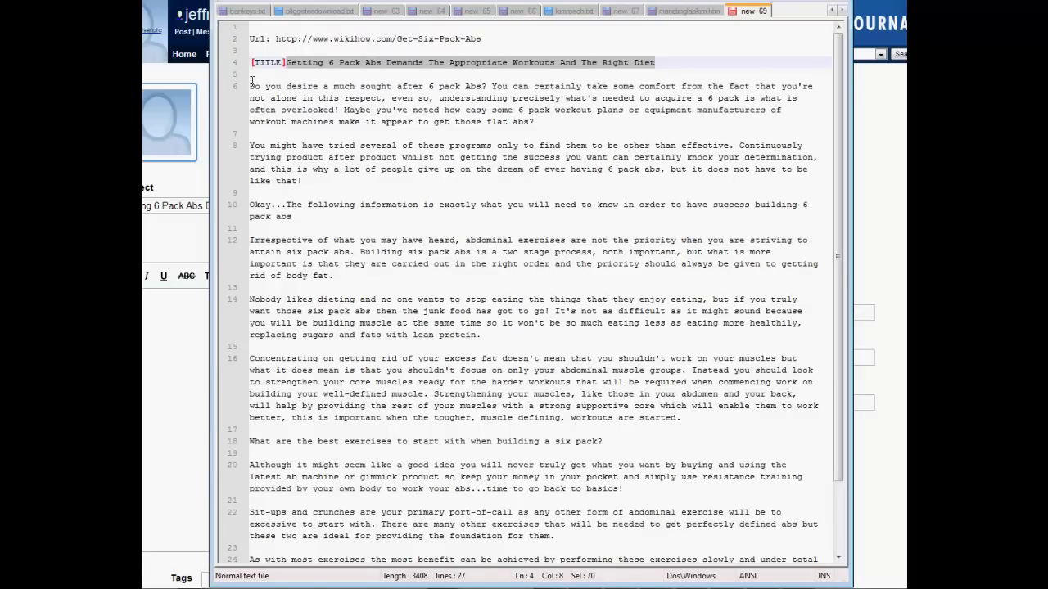
left_click_drag(251, 82, 331, 582)
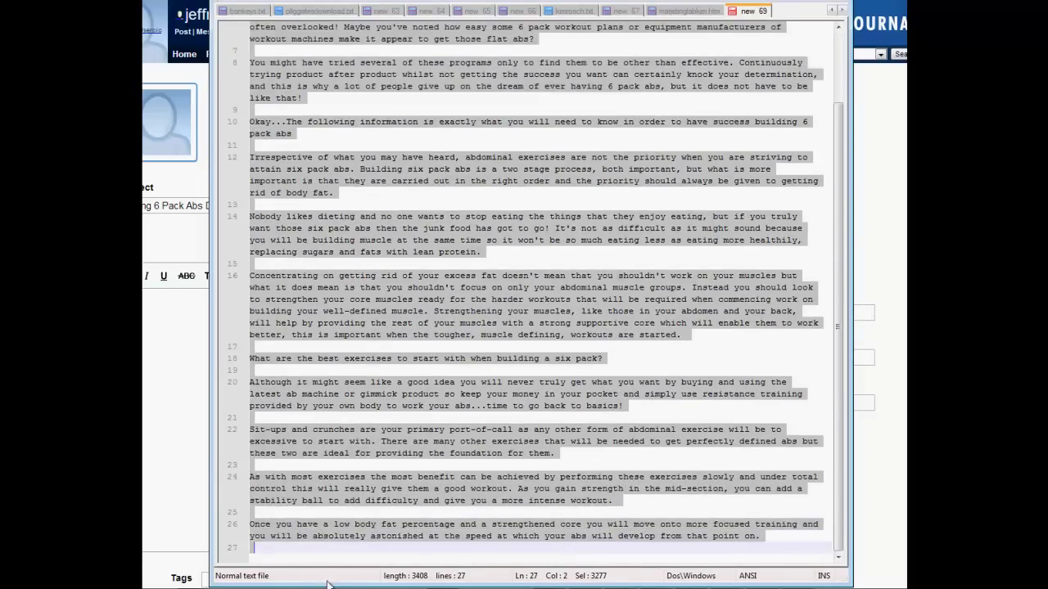
left_click(171, 374)
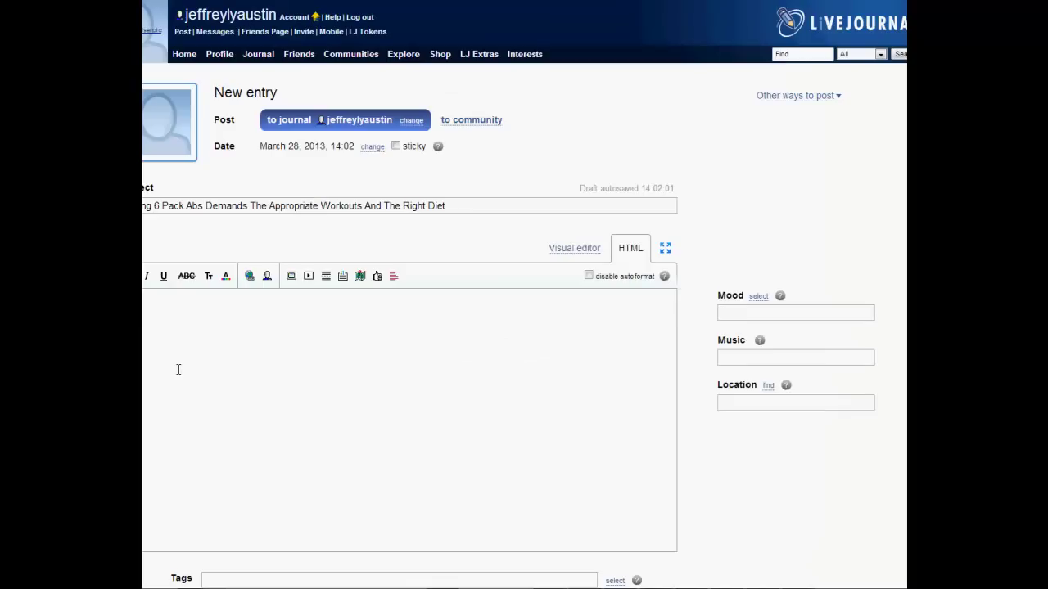
key("ctrl+v")
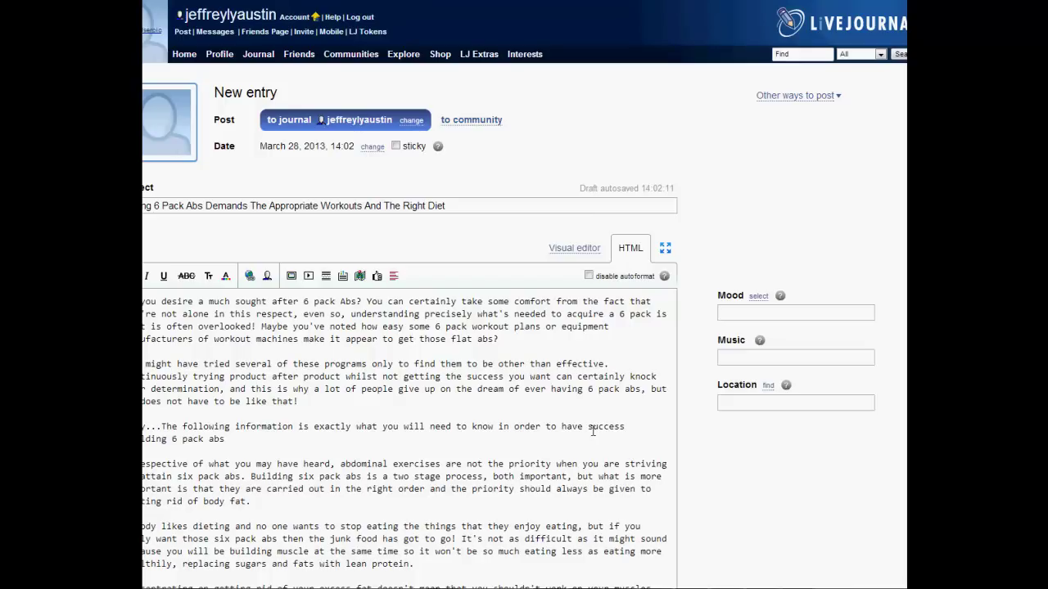
key("alt+Tab")
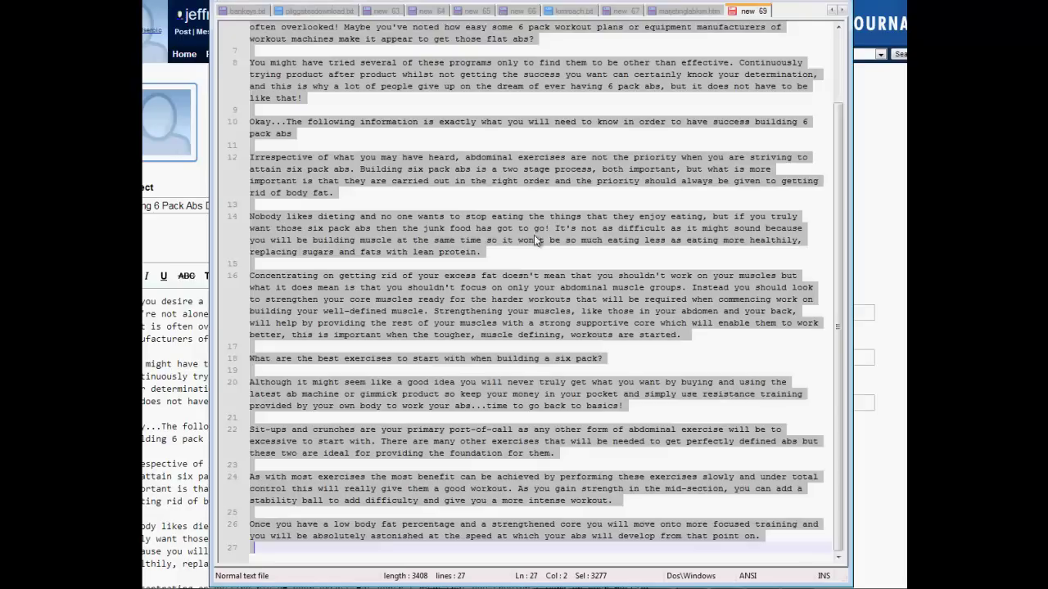
scroll(468, 136, "up", 3)
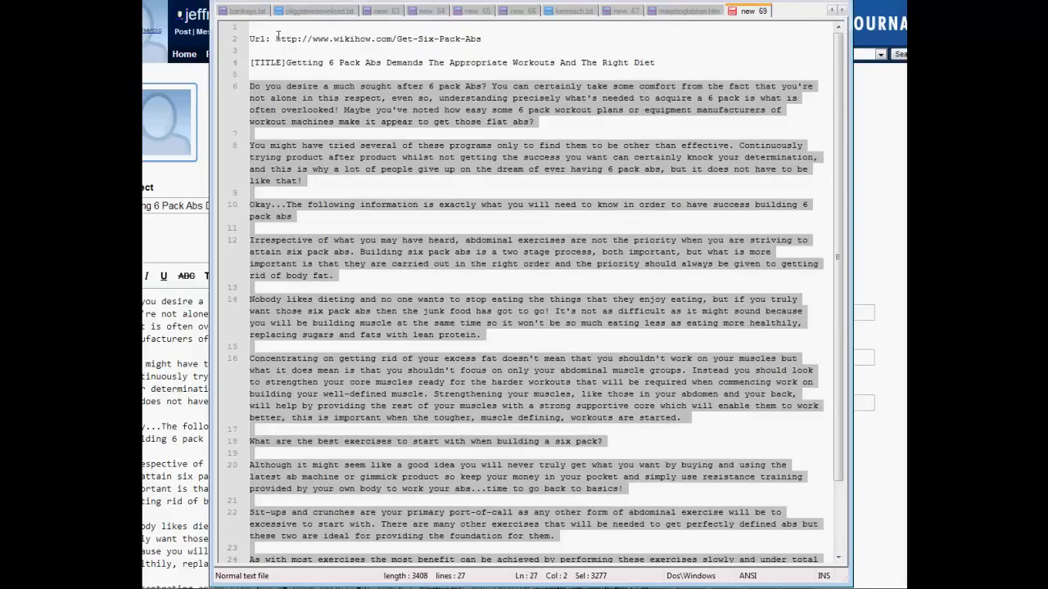
left_click(276, 38)
left_click_drag(276, 38, 489, 39)
key("ctrl+c")
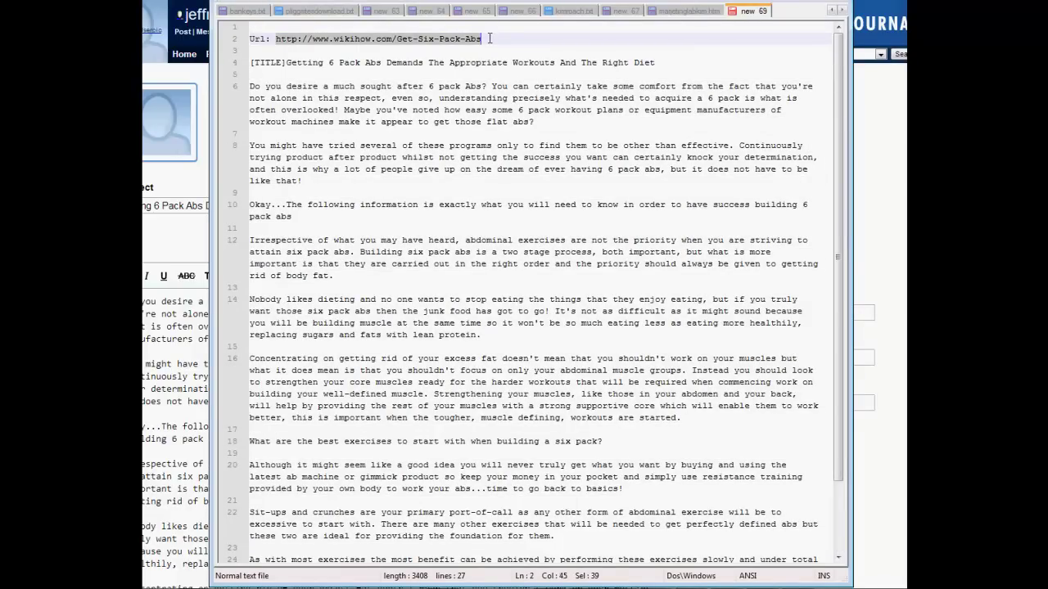
left_click(208, 344)
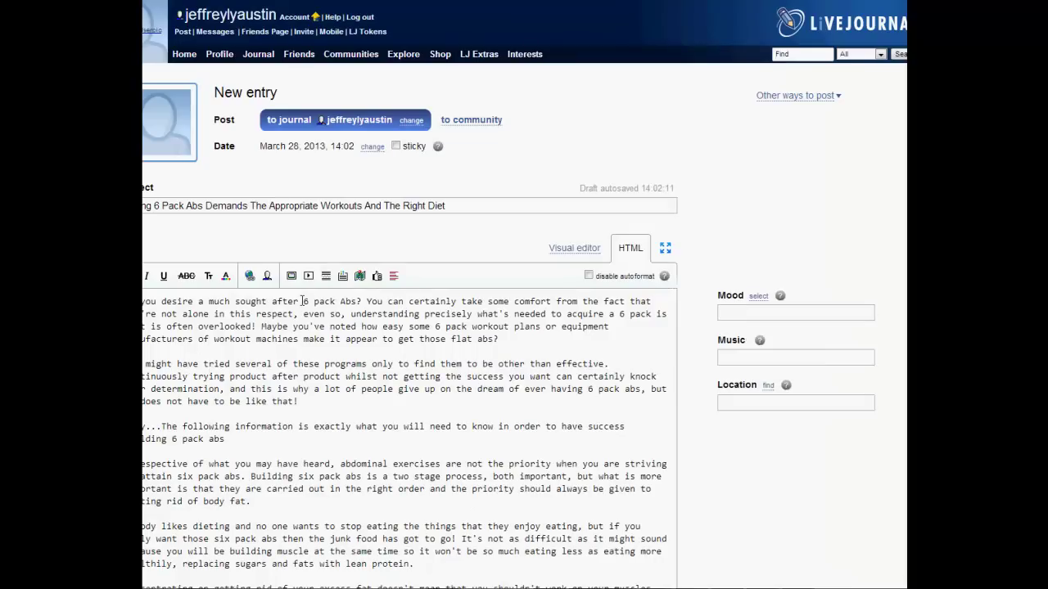
left_click_drag(303, 301, 357, 299)
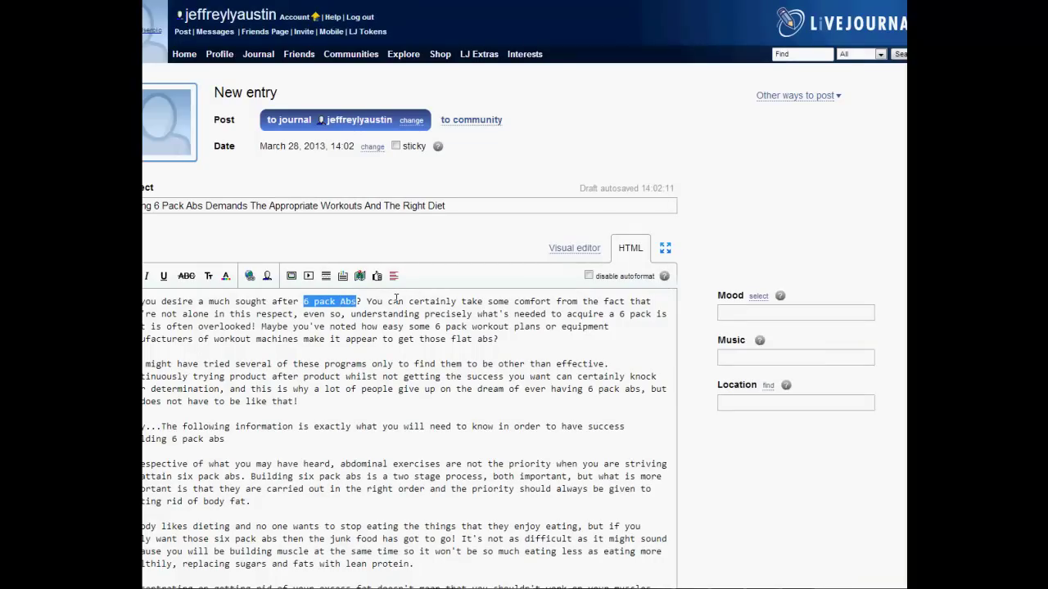
left_click(250, 277)
key("ctrl+v")
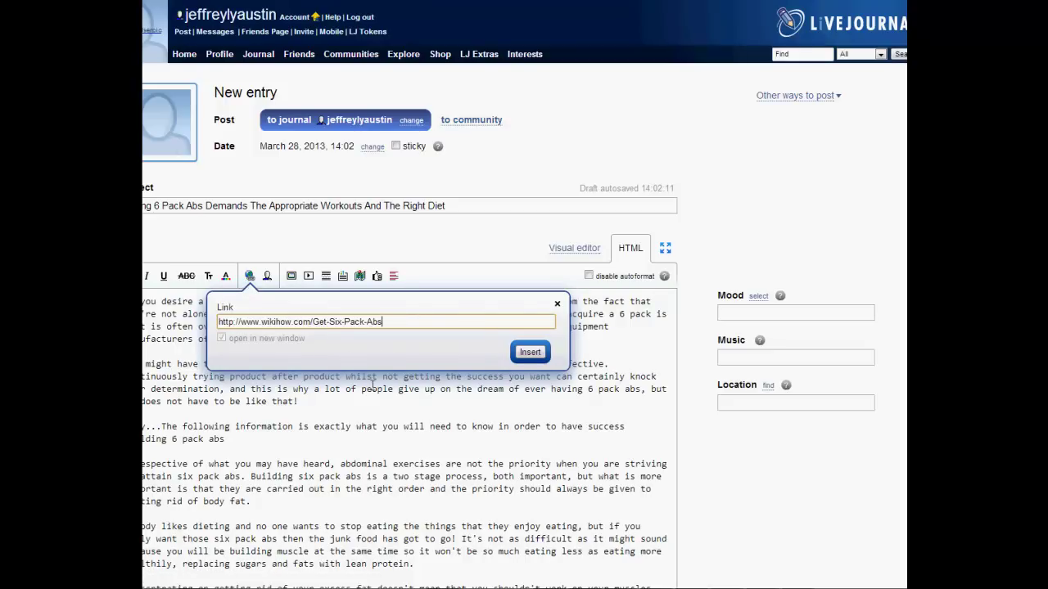
left_click(530, 352)
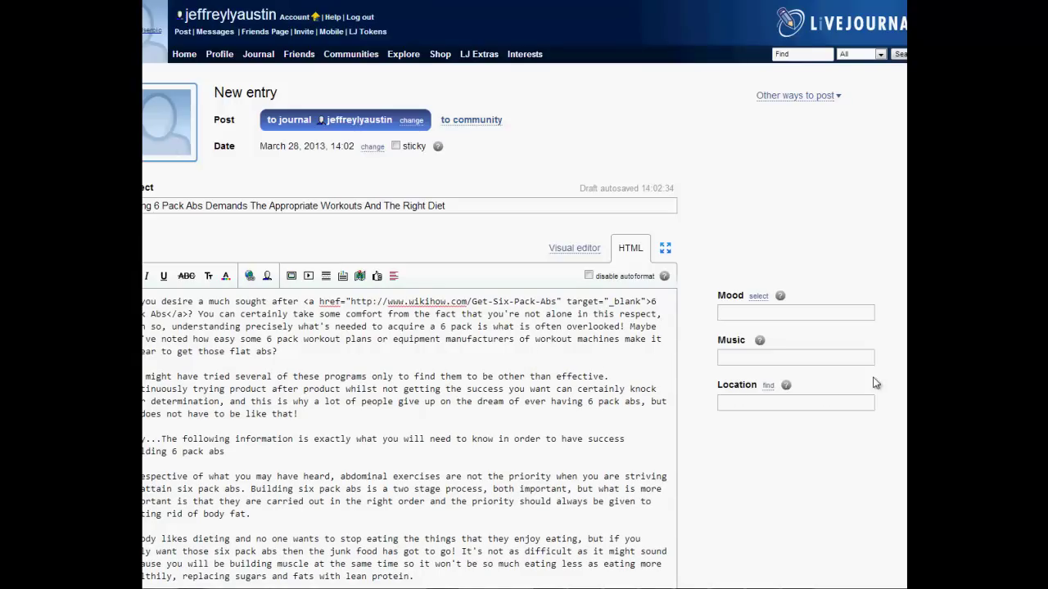
Step: Show the LiveJournal entry in the visual editor to check the inserted link
scroll(360, 283, "down", 3)
scroll(360, 282, "up", 2)
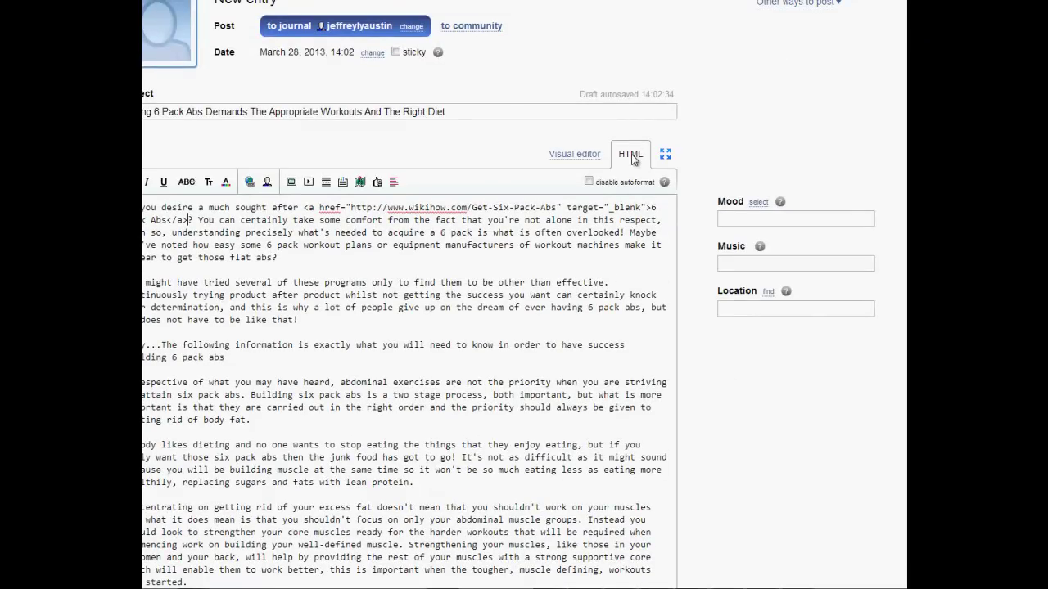
left_click(566, 158)
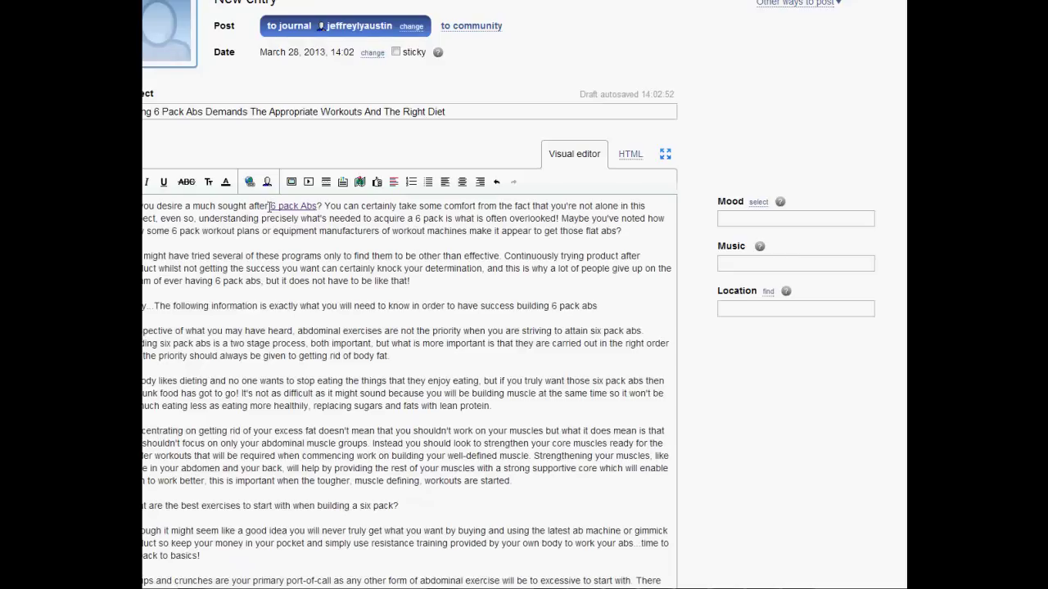
Step: Add the tag "6 pack abs" to the LiveJournal entry
scroll(751, 333, "down", 2)
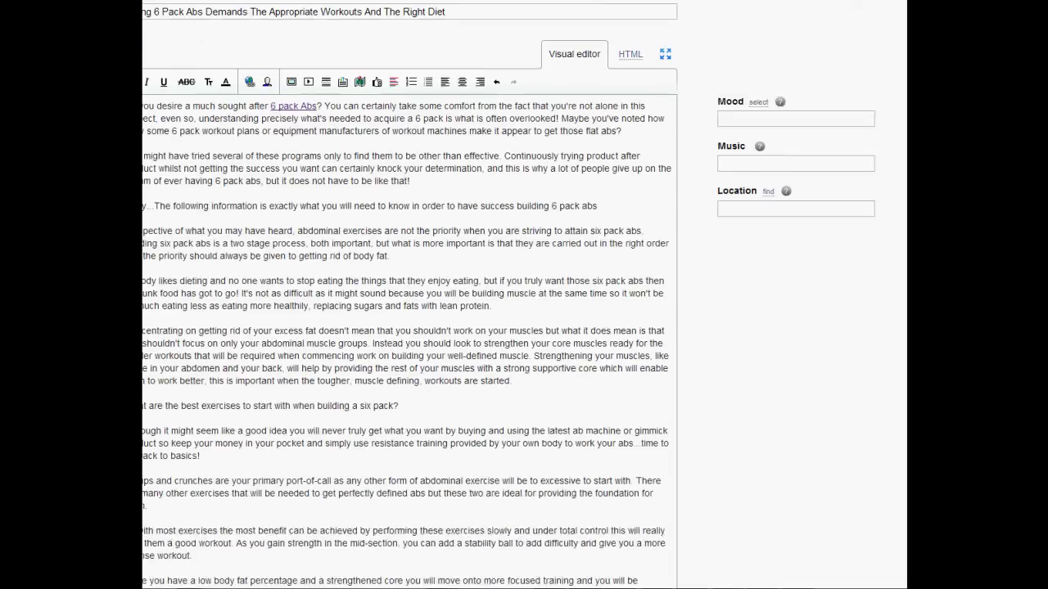
scroll(409, 328, "down", 6)
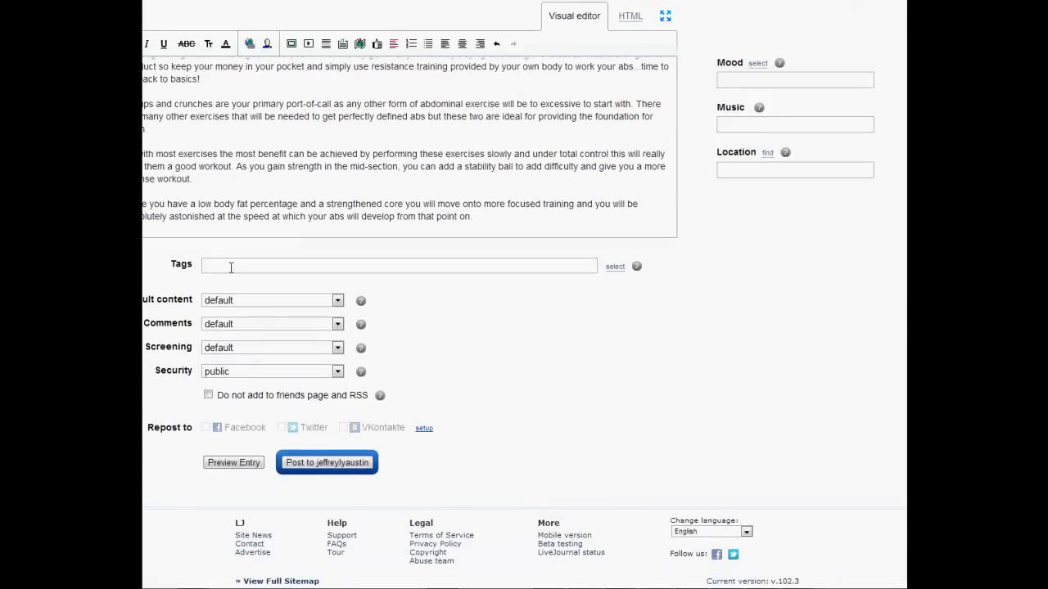
left_click(216, 263)
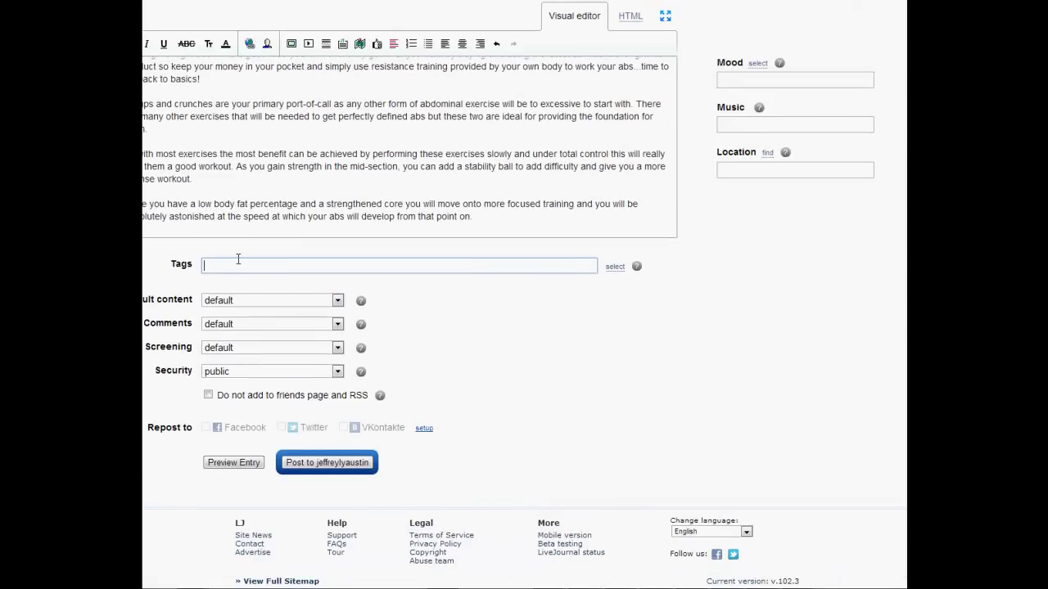
type("6 pack abs")
scroll(488, 424, "down", 1)
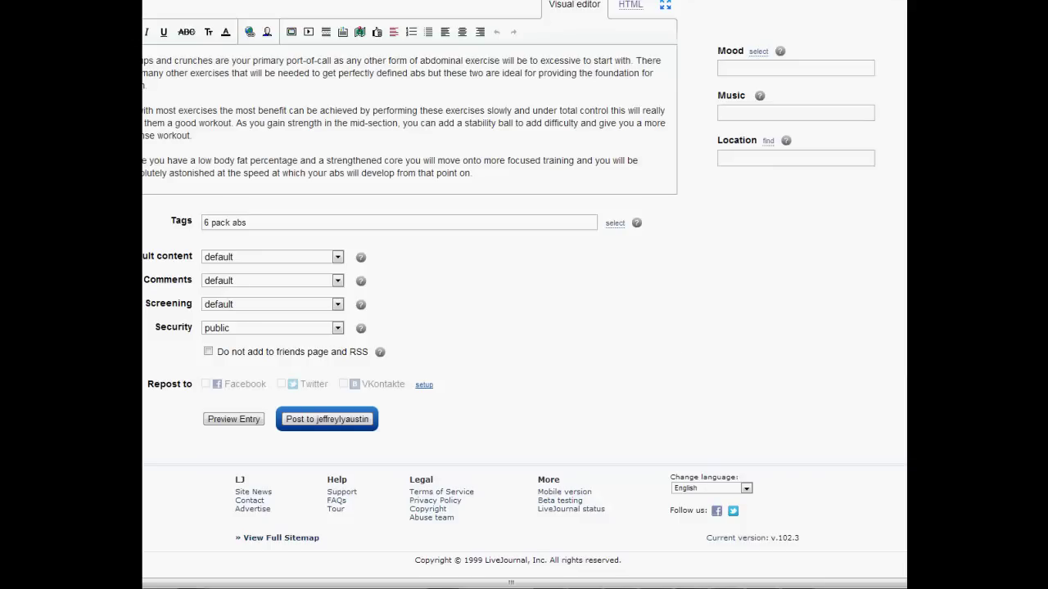
Step: Switch to the Campaign Manager in Seo Link Robot and examine its email verification options
key("alt+Tab")
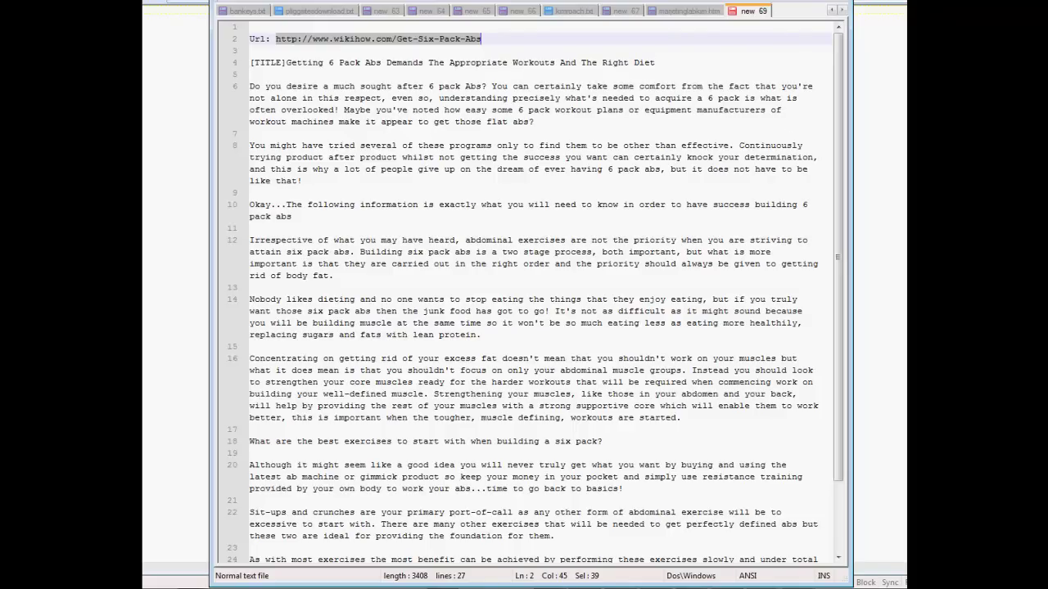
key("alt+Tab")
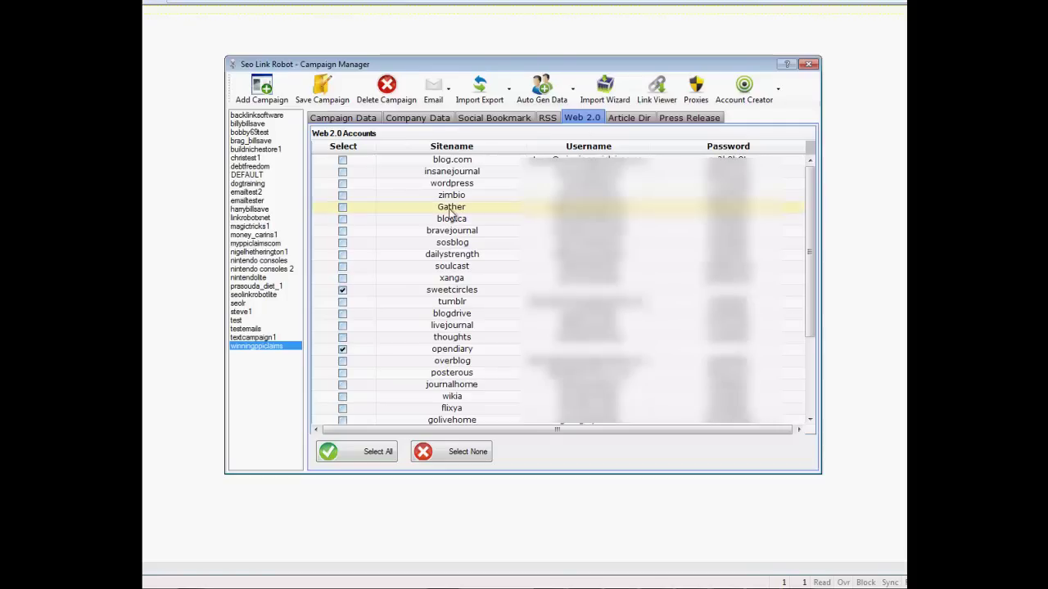
left_click(447, 93)
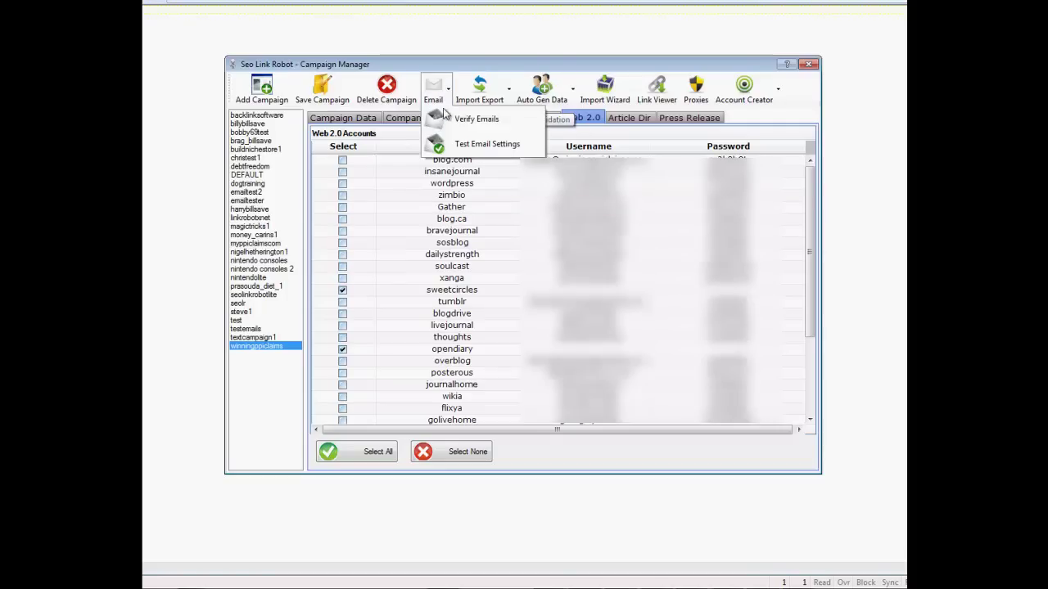
left_click(487, 120)
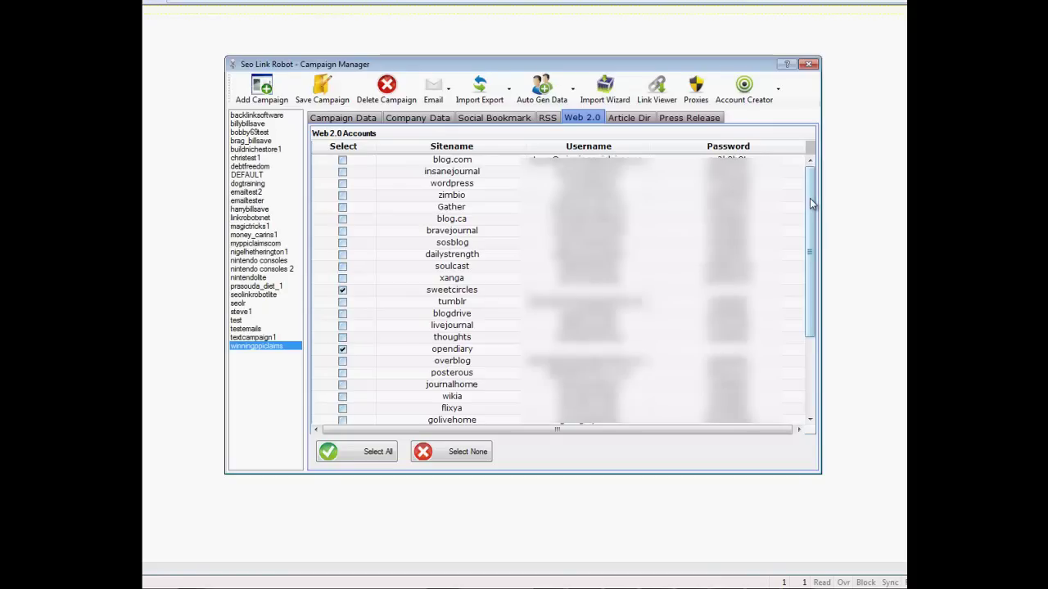
Step: Add a new campaign named 6packabs and look through its list of Web 2.0 sites
left_click(261, 90)
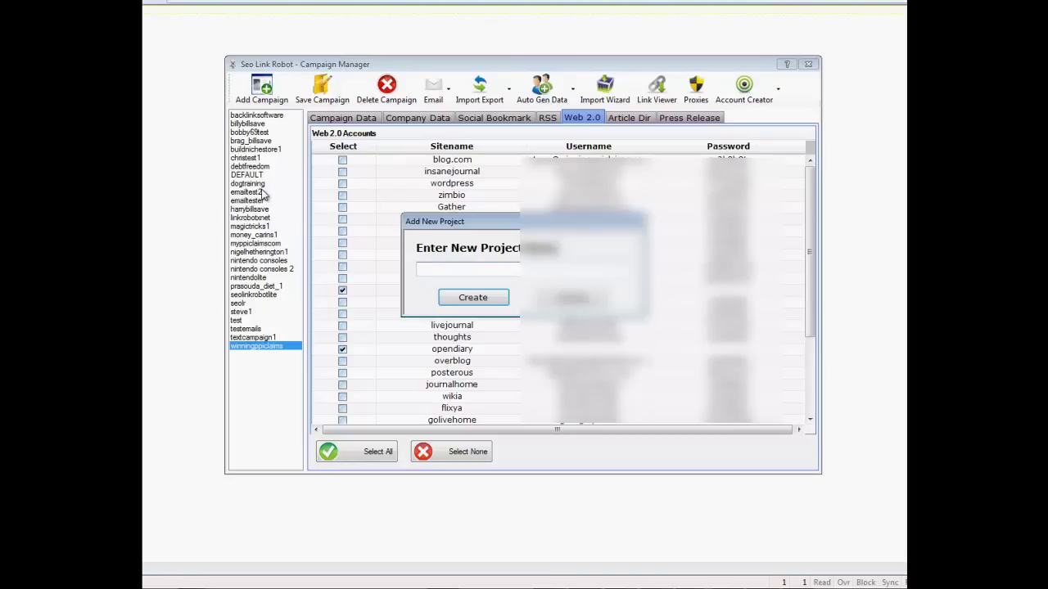
type("6a")
key("BackSpace")
type("pack abs")
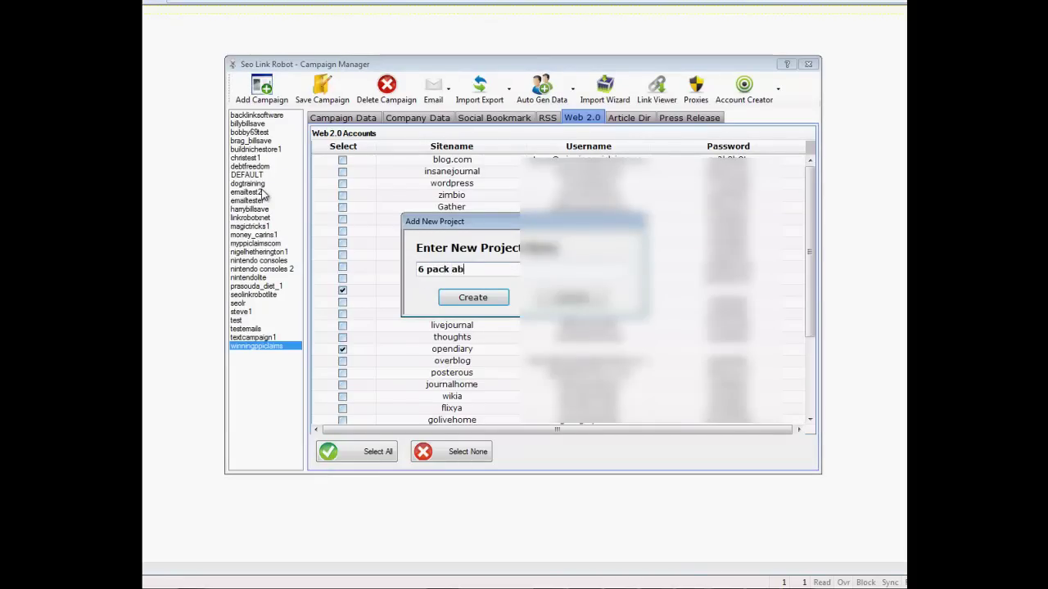
left_click(479, 299)
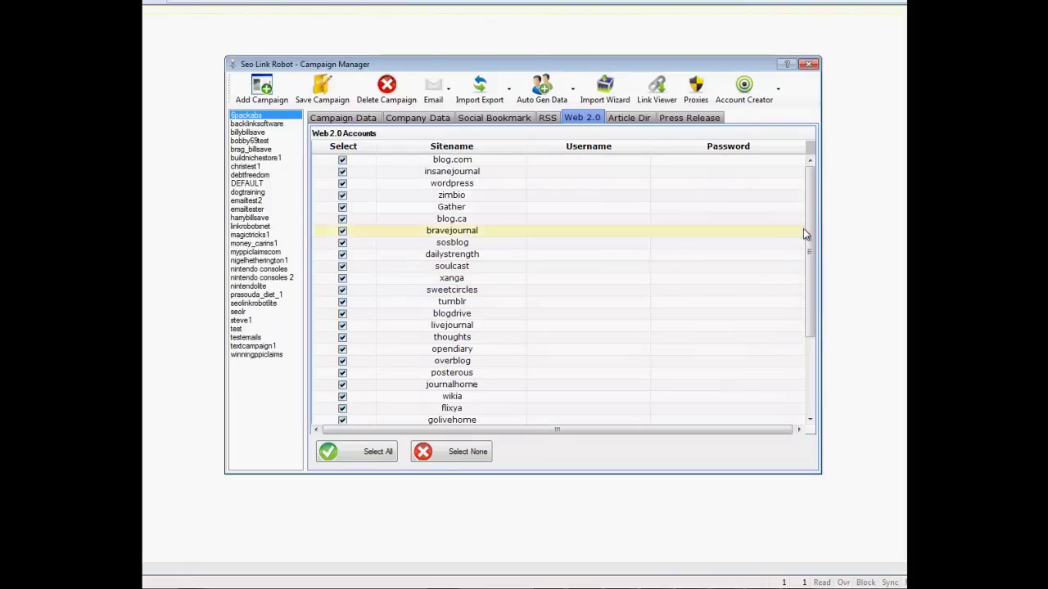
left_click_drag(810, 207, 810, 168)
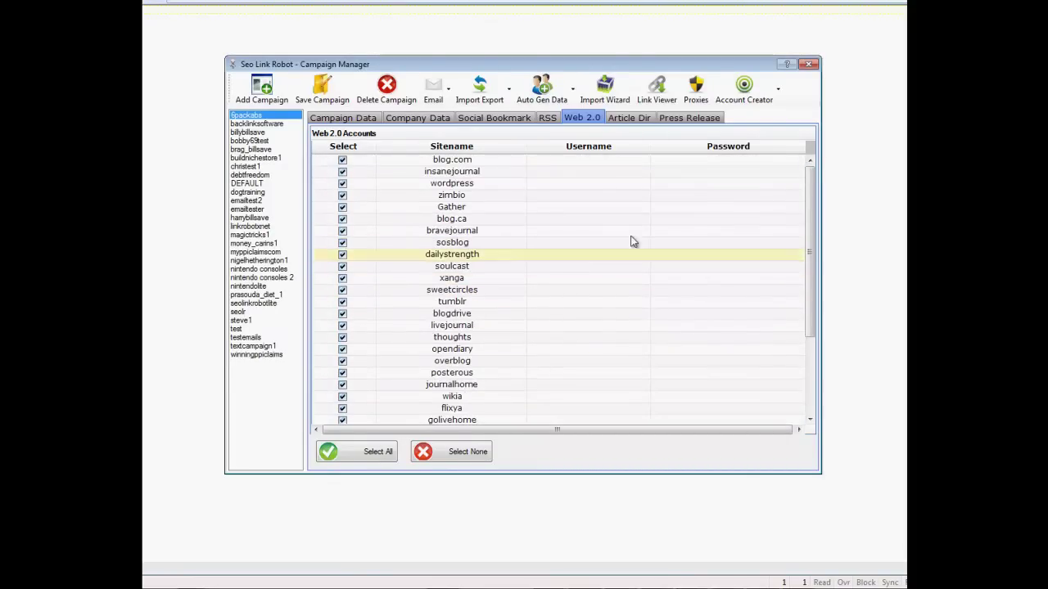
Step: Auto-generate the campaign's personal and company data, and use the last scraped address for the company details
left_click(337, 121)
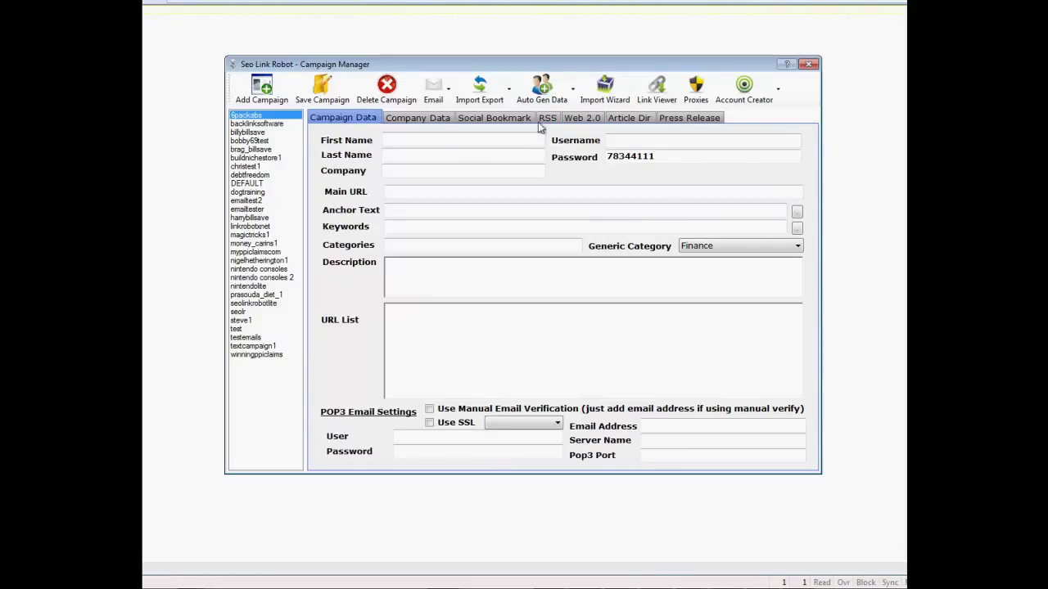
left_click(548, 94)
left_click(563, 123)
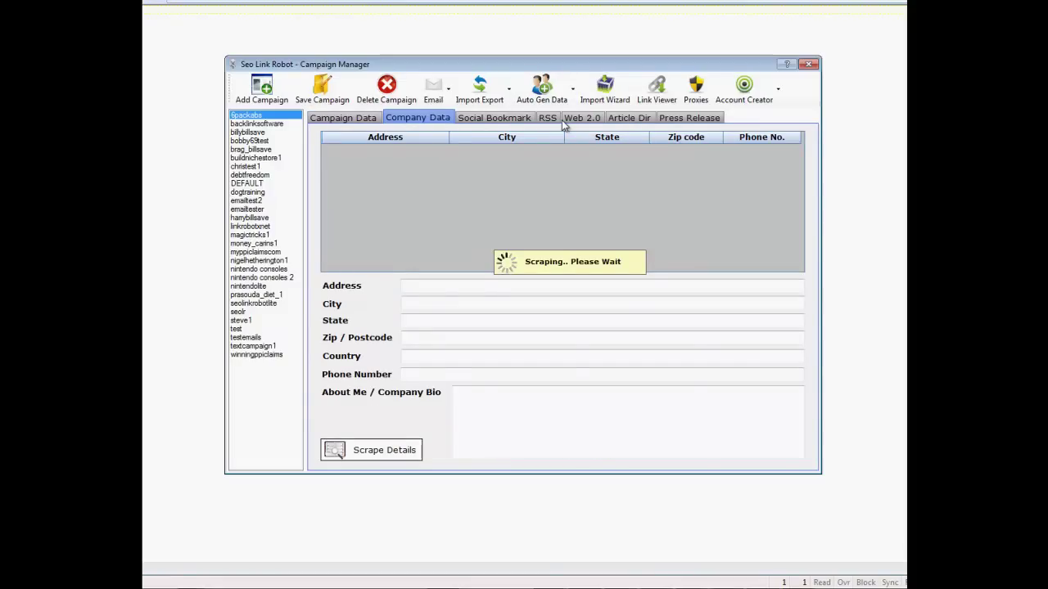
left_click(495, 199)
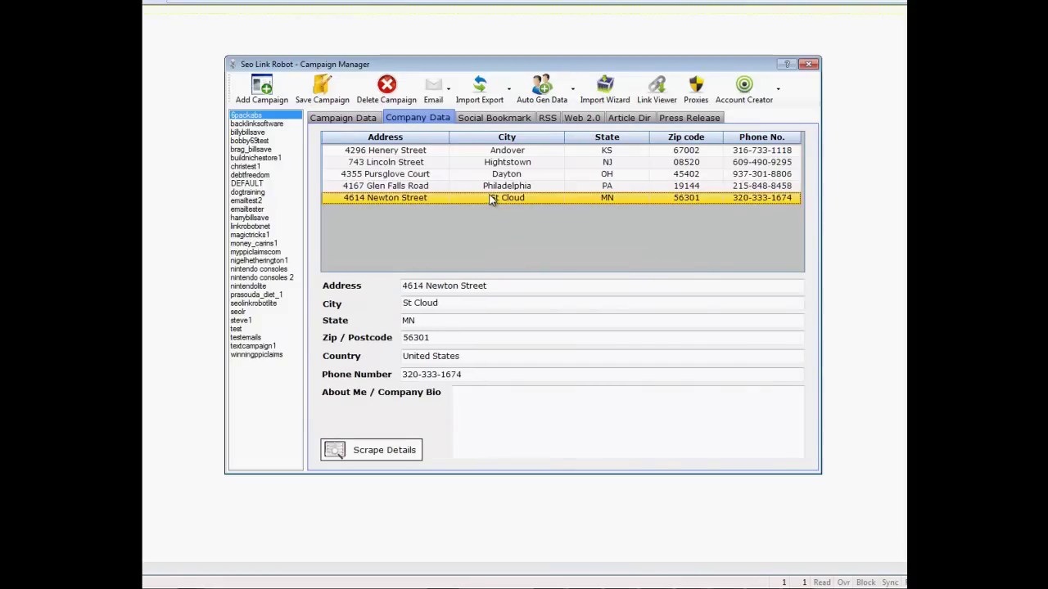
left_click(354, 122)
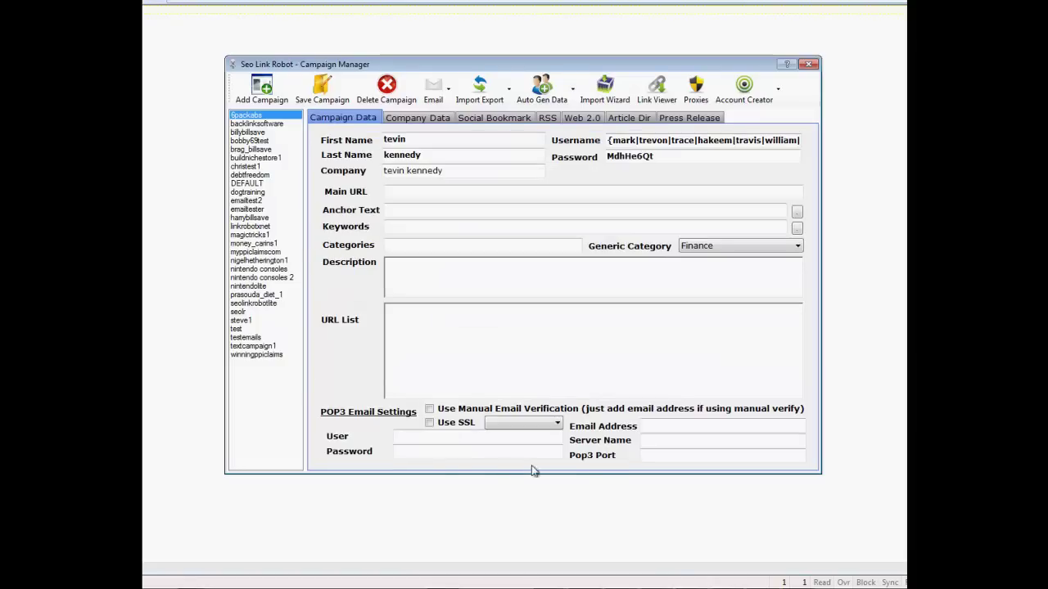
Step: Review the campaign's URL, anchor text and keyword fields, and set its generic category to Health
left_click(404, 193)
left_click(390, 227)
left_click(392, 210)
left_click(587, 360)
left_click(798, 247)
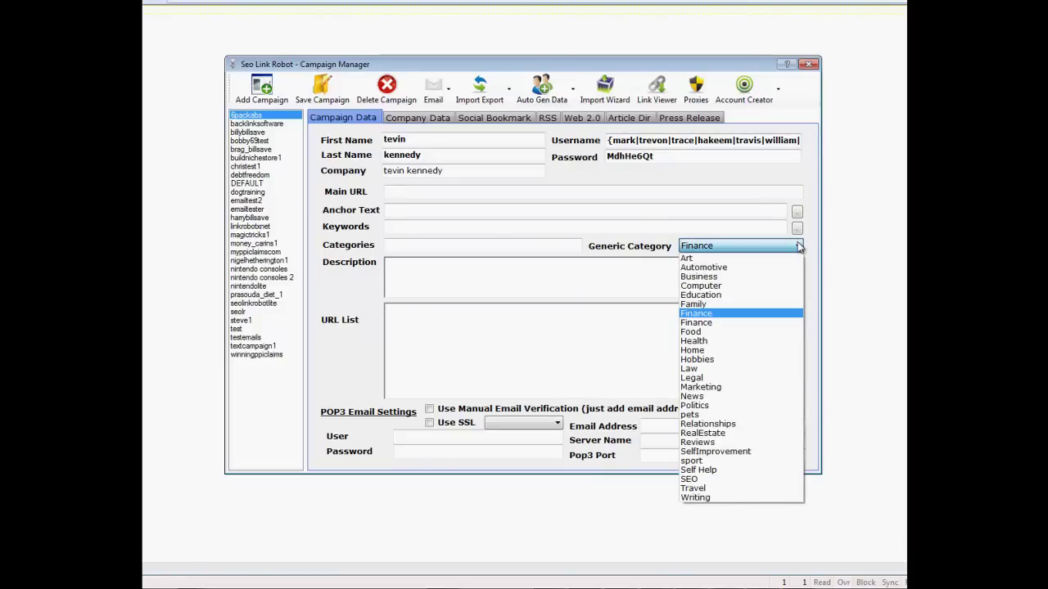
left_click(704, 341)
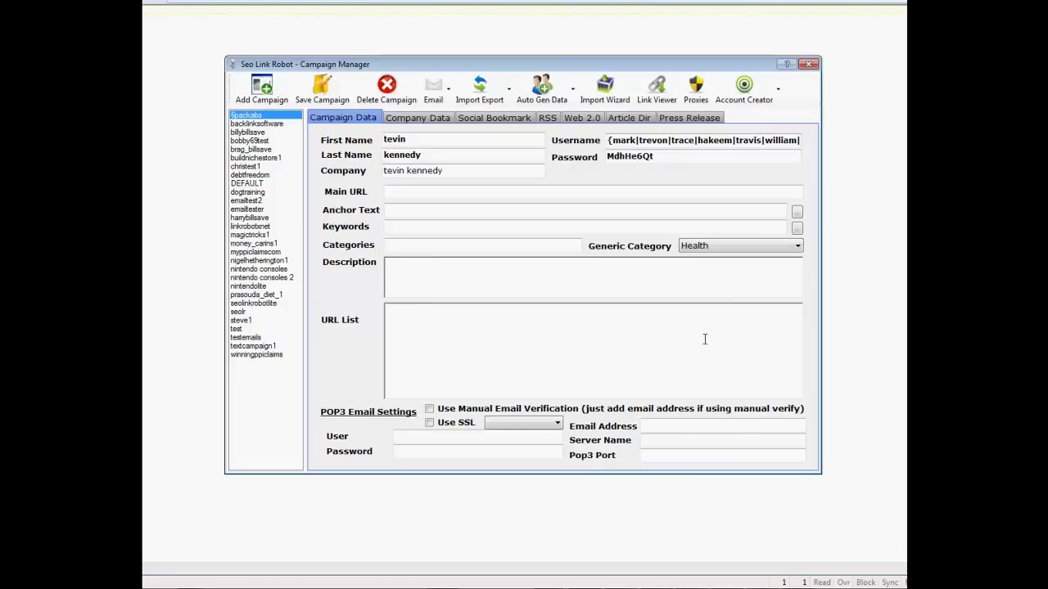
left_click(573, 268)
left_click(442, 246)
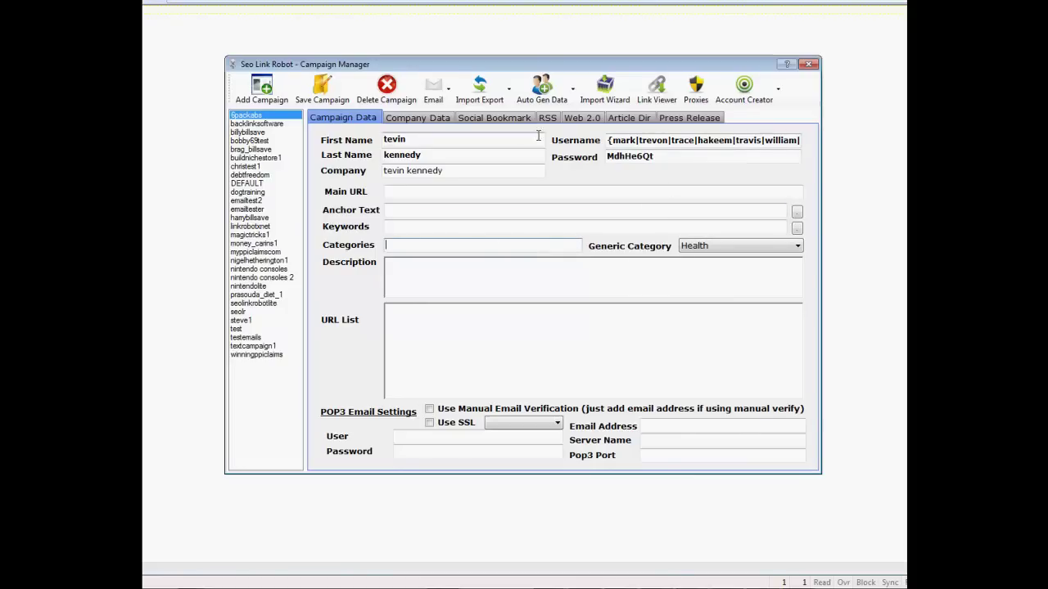
Step: Review the campaign's social bookmark, Web 2.0 and article directory sites and the account creation options, and close the Campaign Manager
left_click(497, 116)
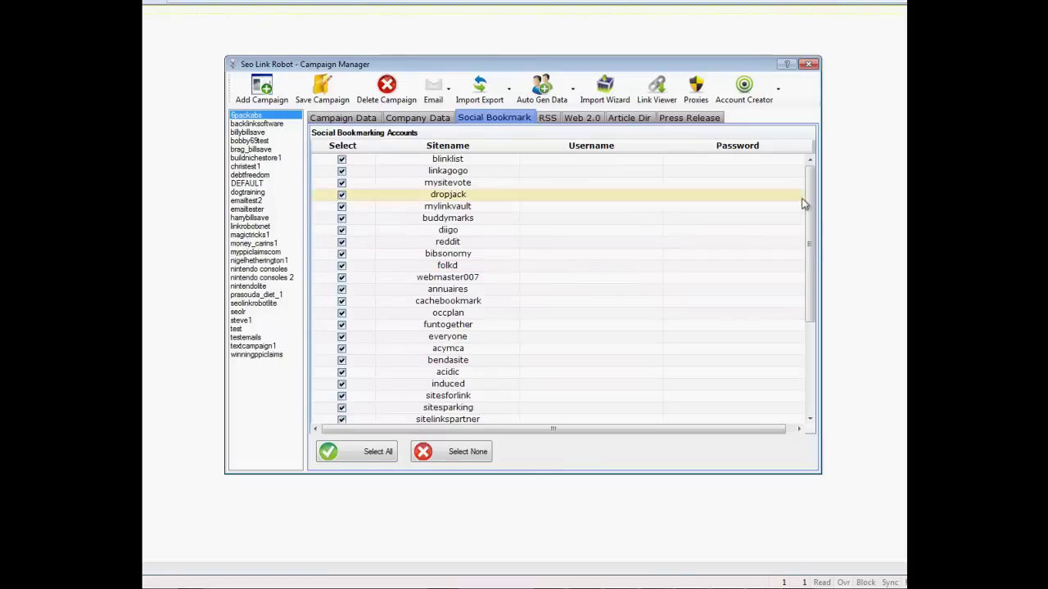
left_click(757, 97)
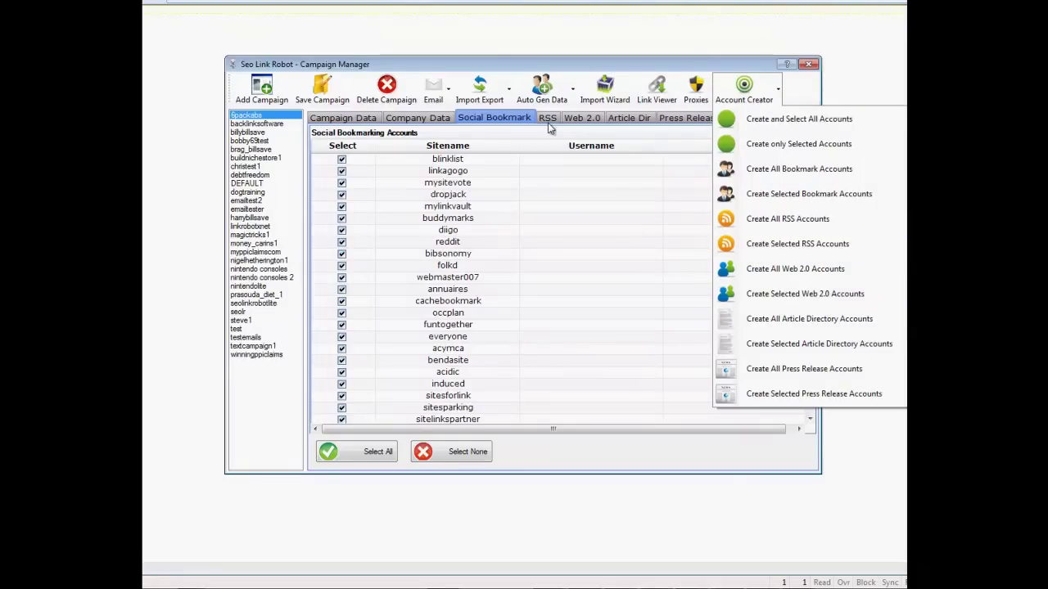
left_click(583, 119)
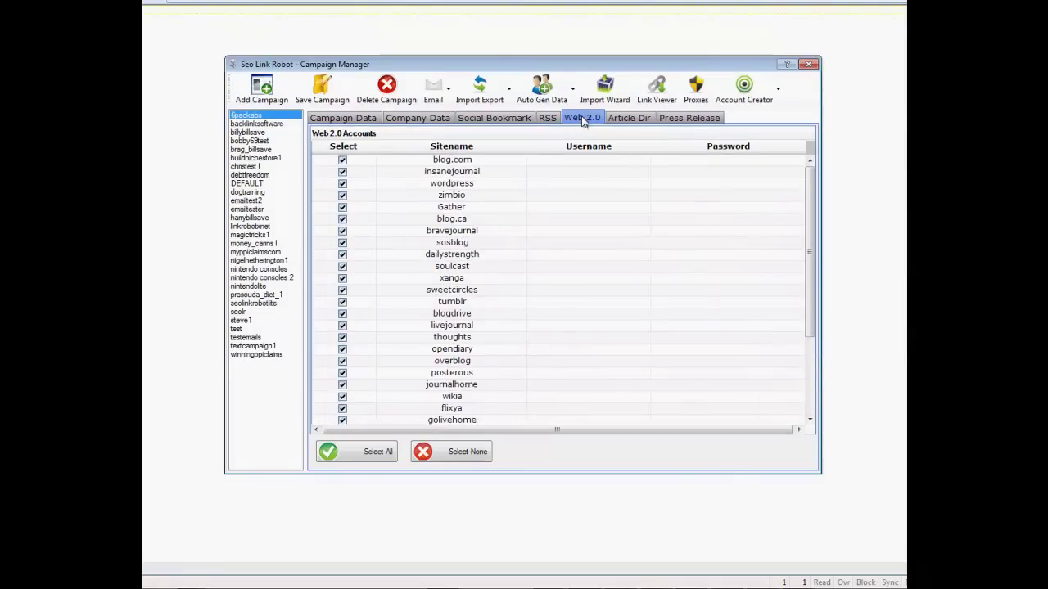
left_click(627, 120)
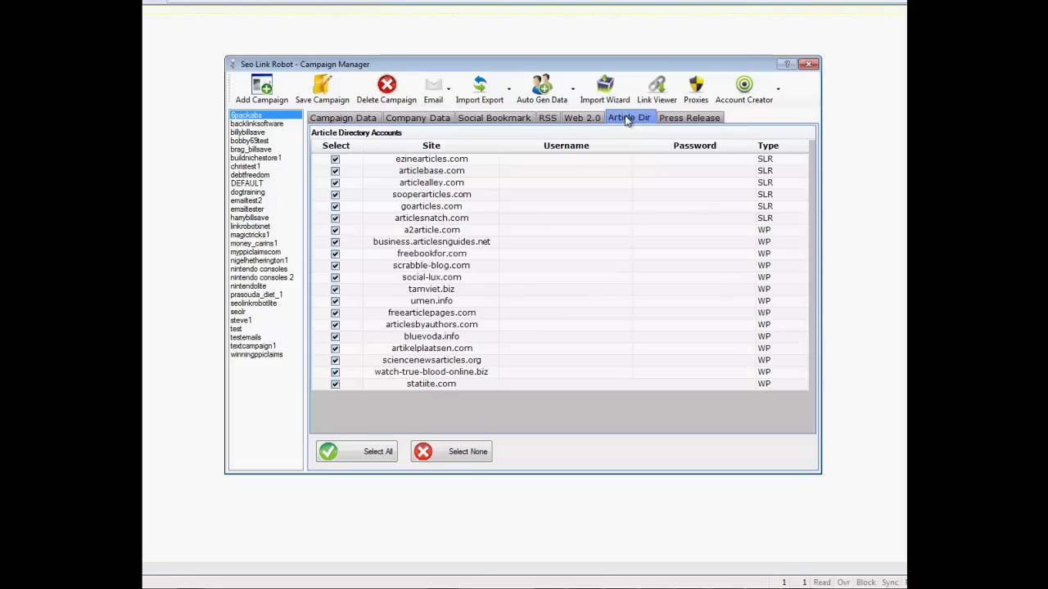
left_click(481, 119)
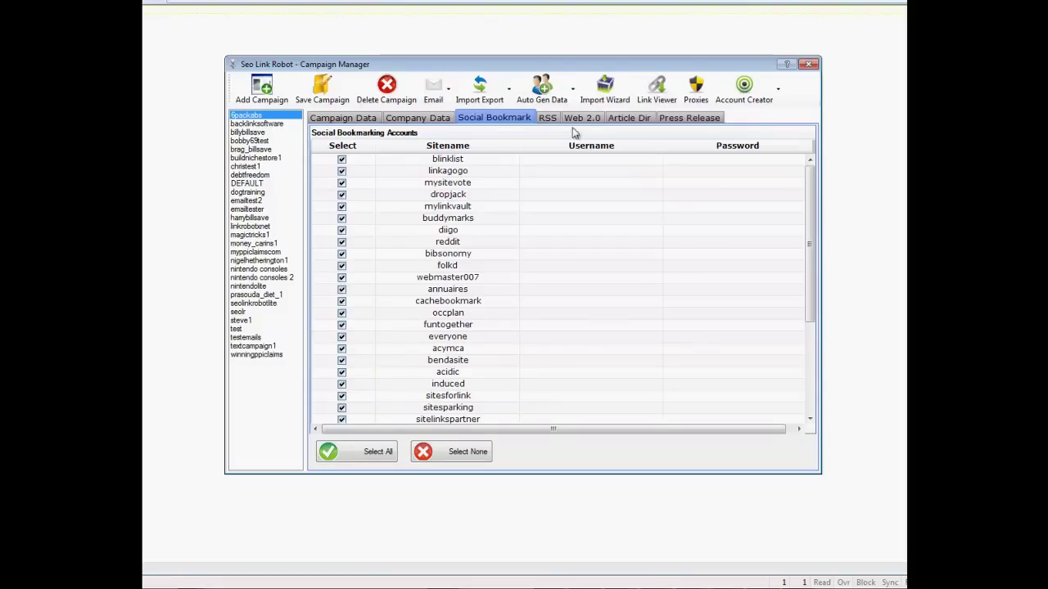
left_click(809, 64)
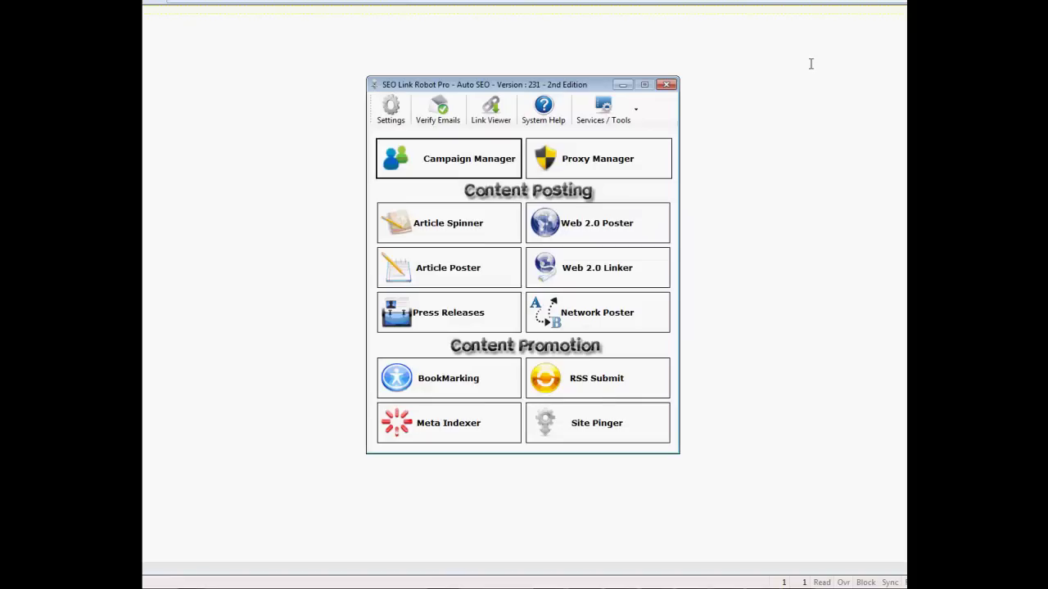
Step: Load the winningppiclaims campaign in the Web 2.0 Poster and look over its spinnable article
left_click(617, 229)
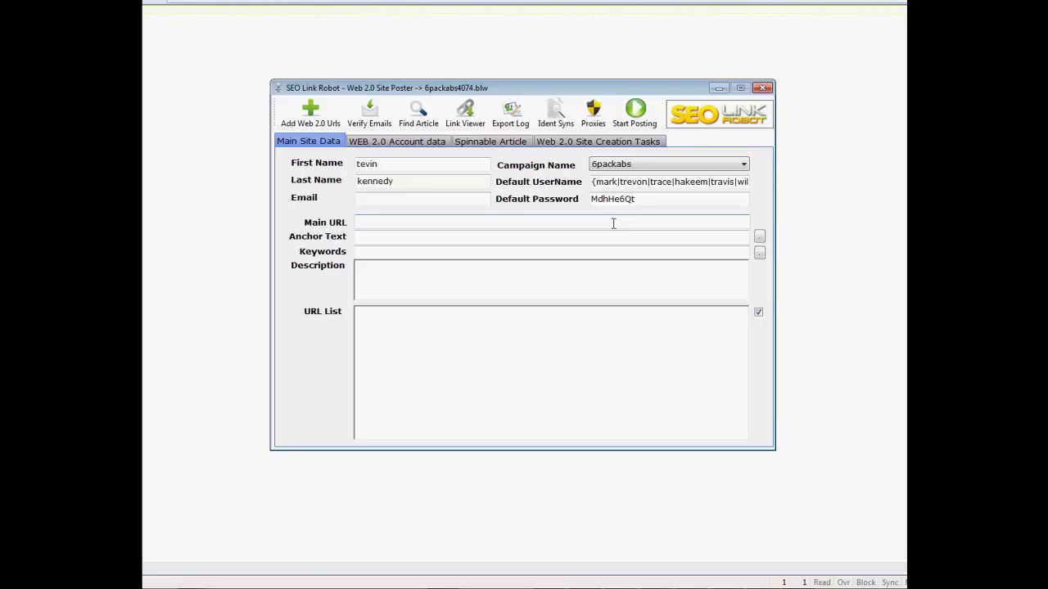
left_click(655, 165)
left_click(647, 434)
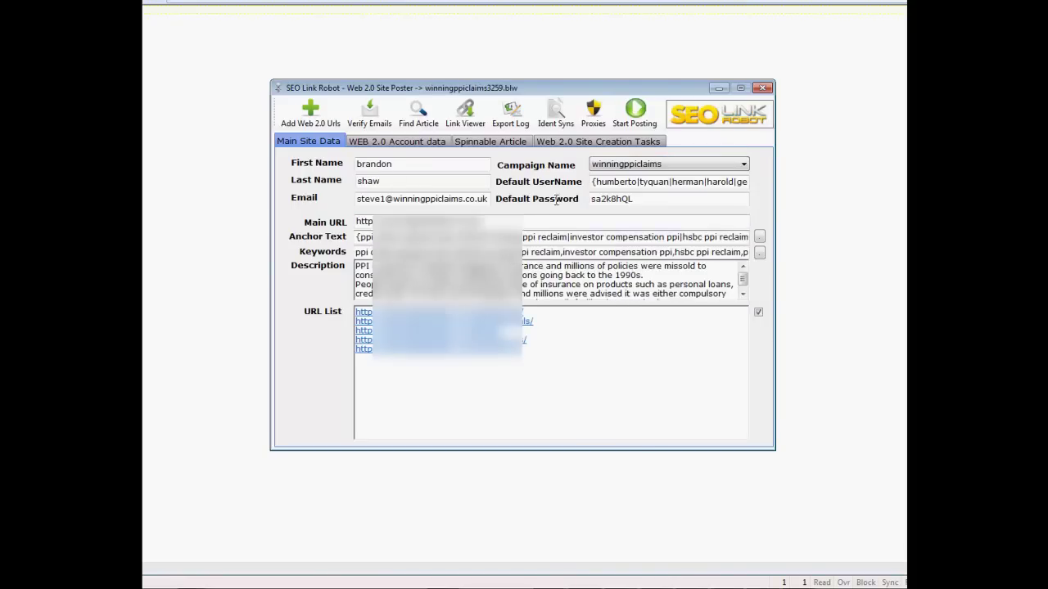
left_click(465, 143)
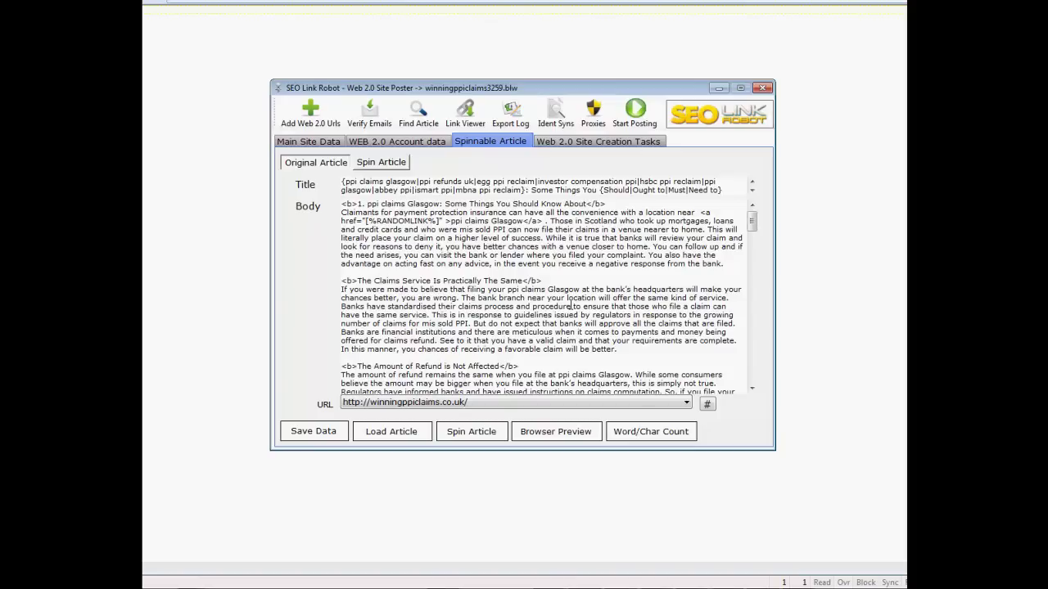
left_click_drag(356, 221, 445, 221)
left_click(717, 328)
mouse_move(751, 225)
left_mouse_down()
mouse_move(752, 369)
mouse_move(748, 208)
left_mouse_up()
Step: Individually select the Web 2.0 sites from blog.com through xanga, plus livejournal and thoughts, in the site creation tasks
left_click(562, 143)
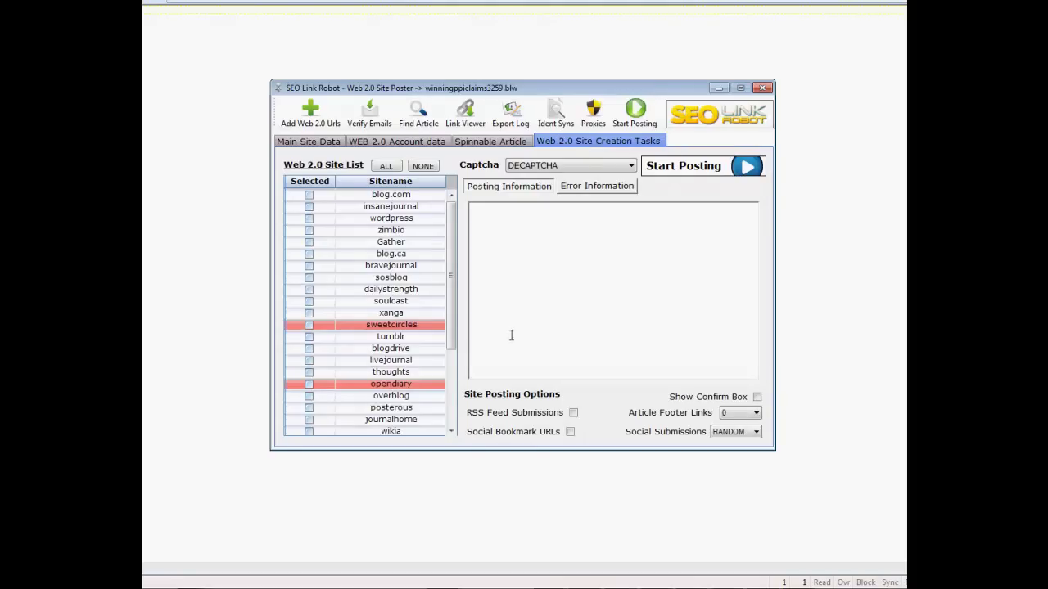
left_click(309, 242)
left_click(309, 230)
left_click(309, 217)
left_click(308, 206)
left_click(308, 194)
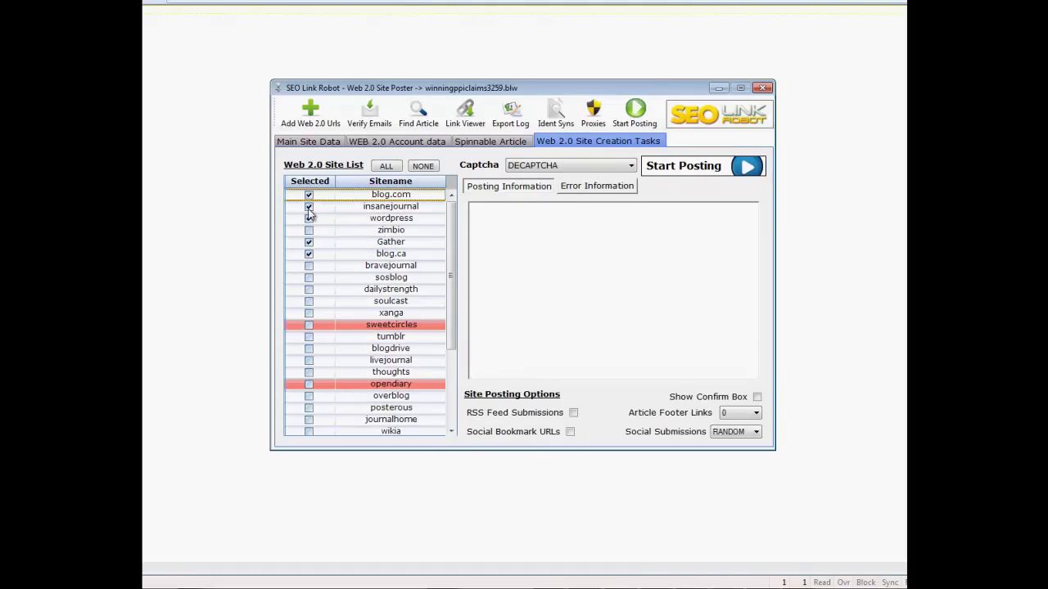
left_click(309, 253)
left_click(309, 265)
left_click(309, 277)
left_click(308, 289)
left_click(308, 300)
left_click(308, 313)
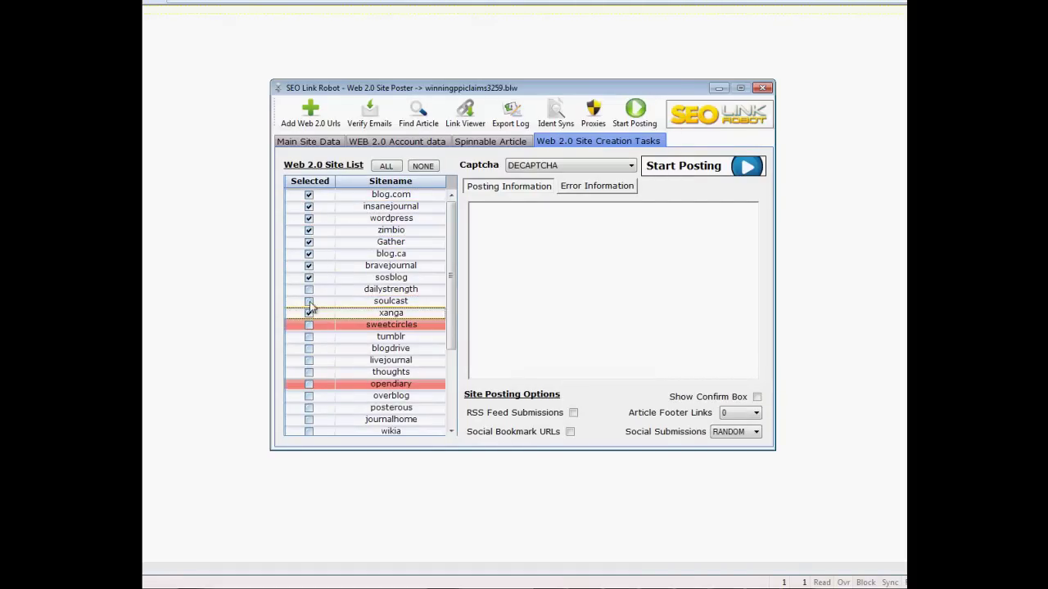
left_click(309, 372)
left_click(309, 360)
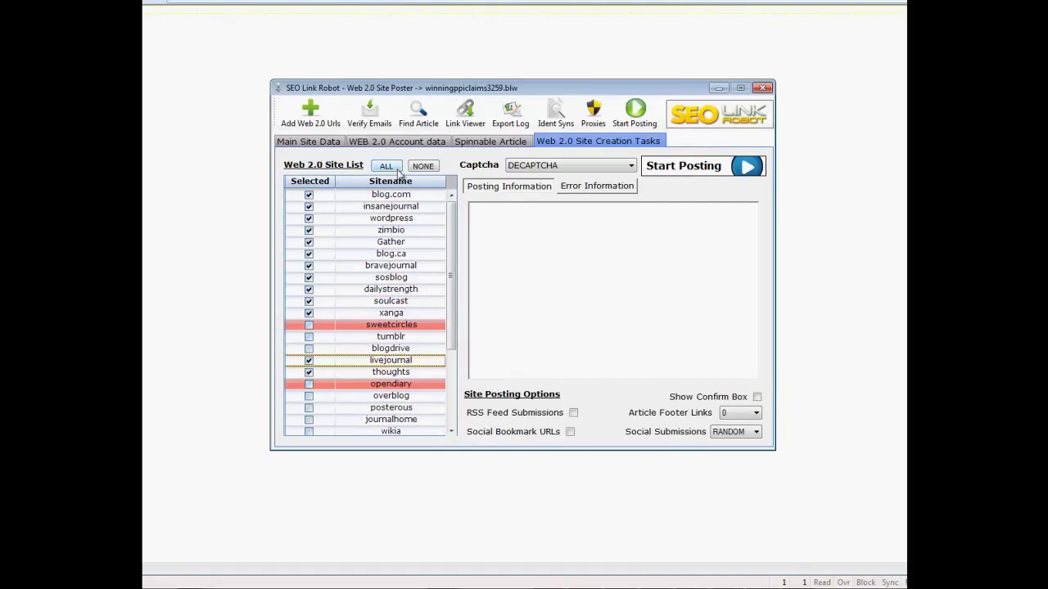
Step: Select all available sites in the Web 2.0 site list and look through the list
left_click(386, 167)
scroll(455, 270, "down", 4)
scroll(465, 393, "up", 4)
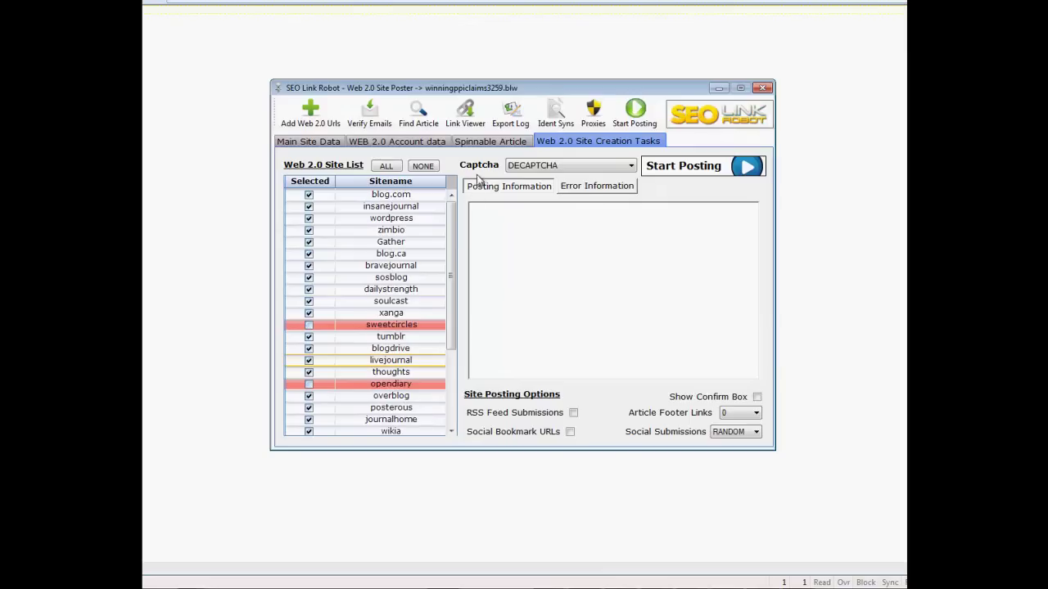
Step: Review the spinnable title and body, generate a spun version of the article, and close the Web 2.0 Poster
left_click(484, 141)
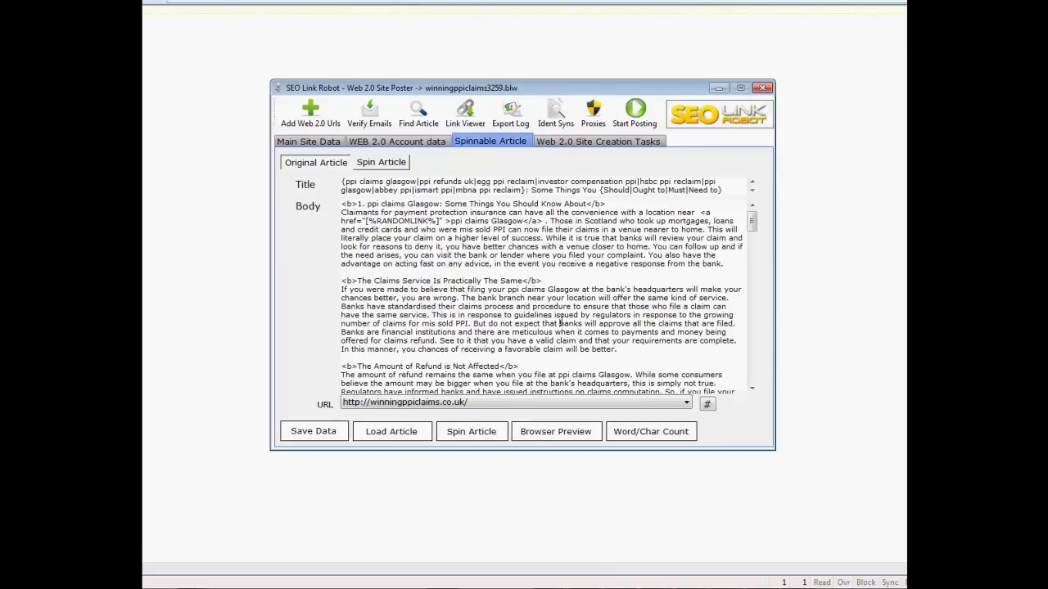
left_click(560, 322)
left_click_drag(727, 188, 341, 181)
left_click(513, 237)
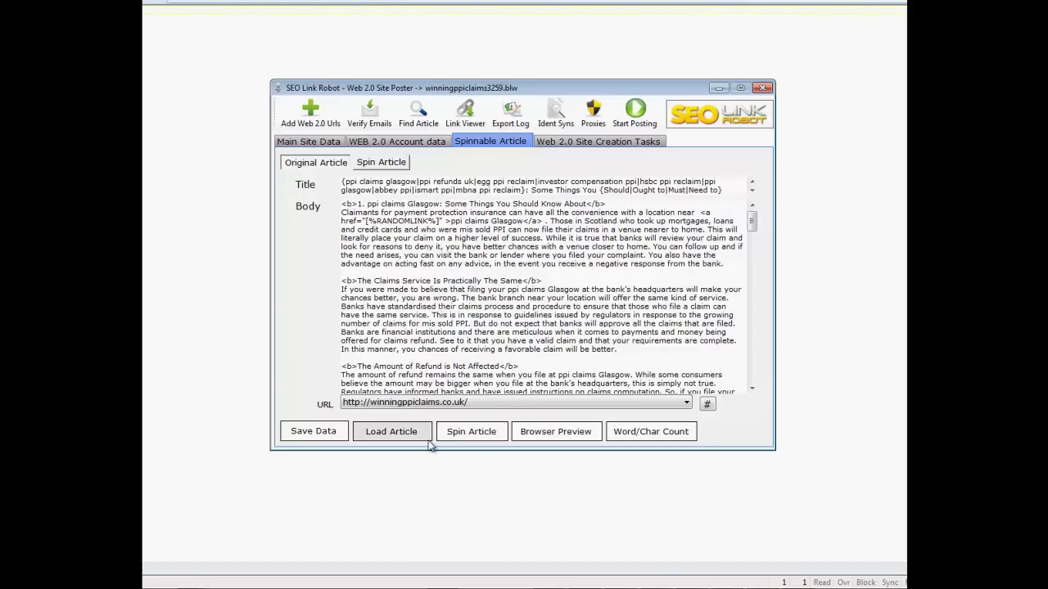
left_click(381, 163)
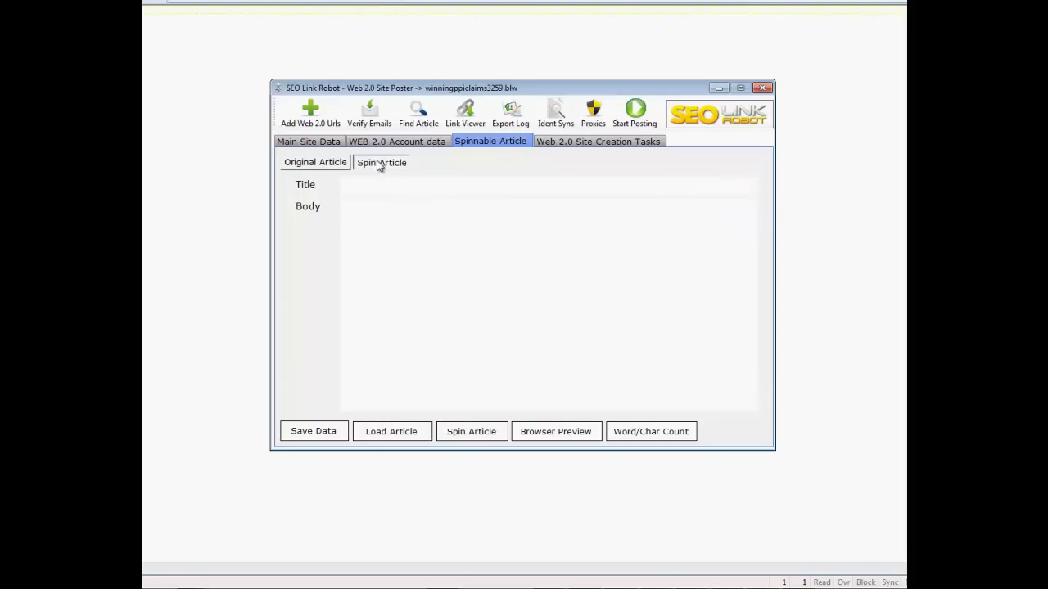
left_click(346, 164)
left_click(479, 433)
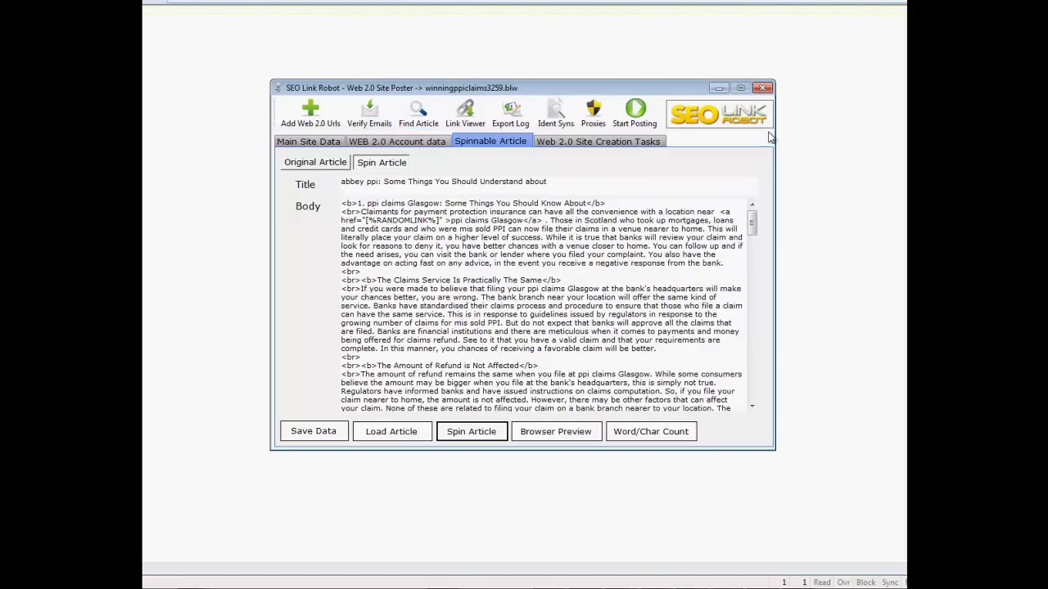
left_click(762, 87)
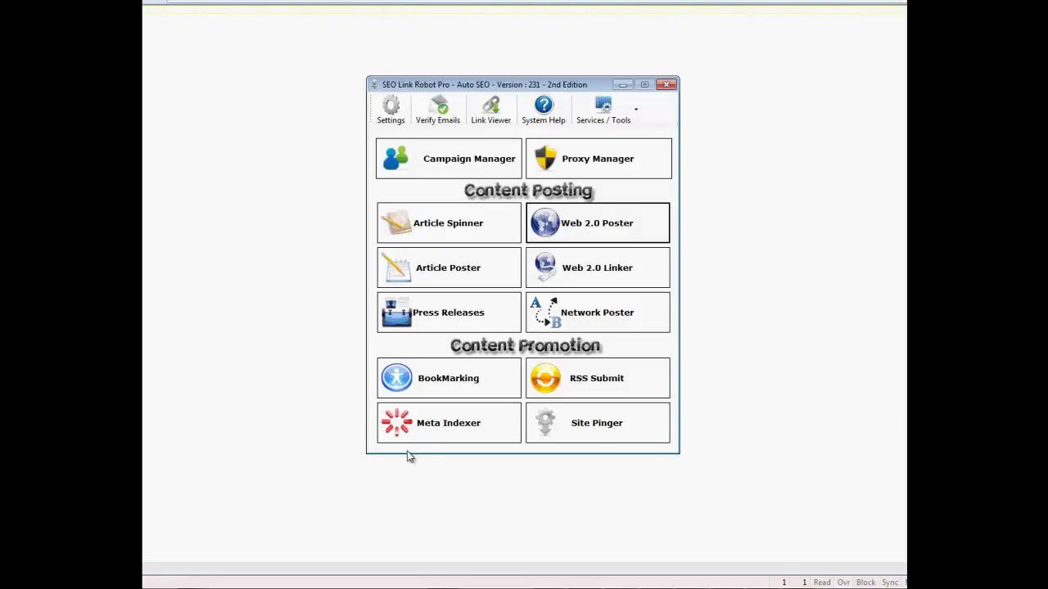
Step: Look through the sites in the Social Bookmarking Promoter and close it
left_click(449, 379)
left_click_drag(750, 258, 743, 191)
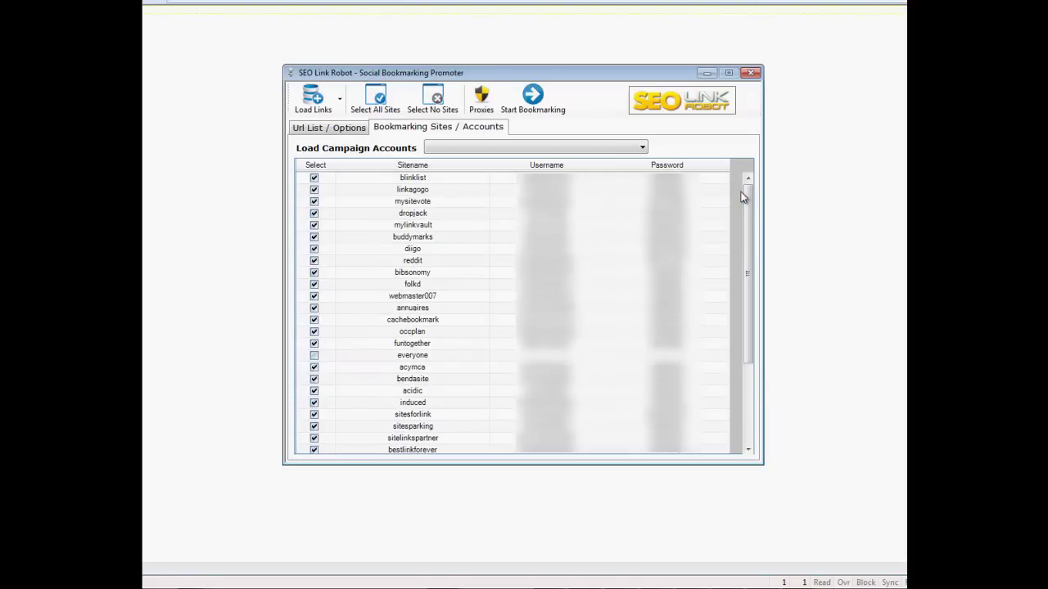
left_click(751, 74)
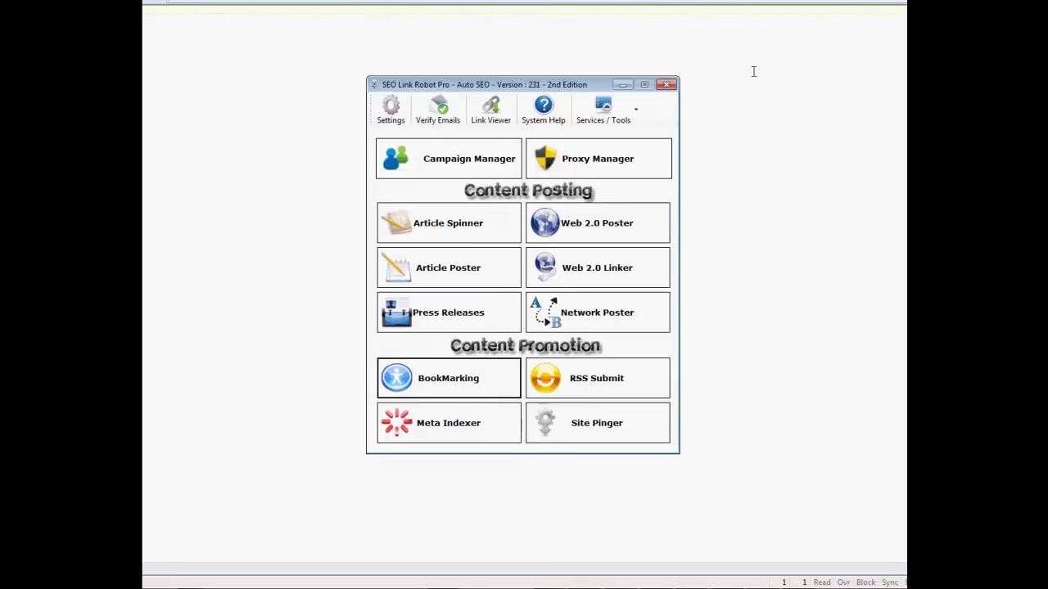
key("Tab")
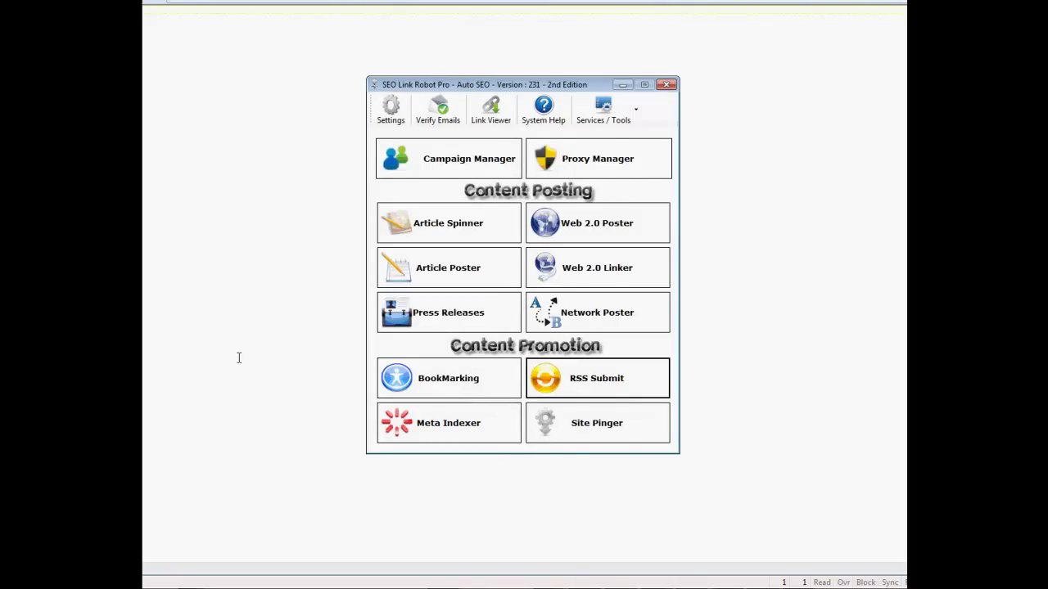